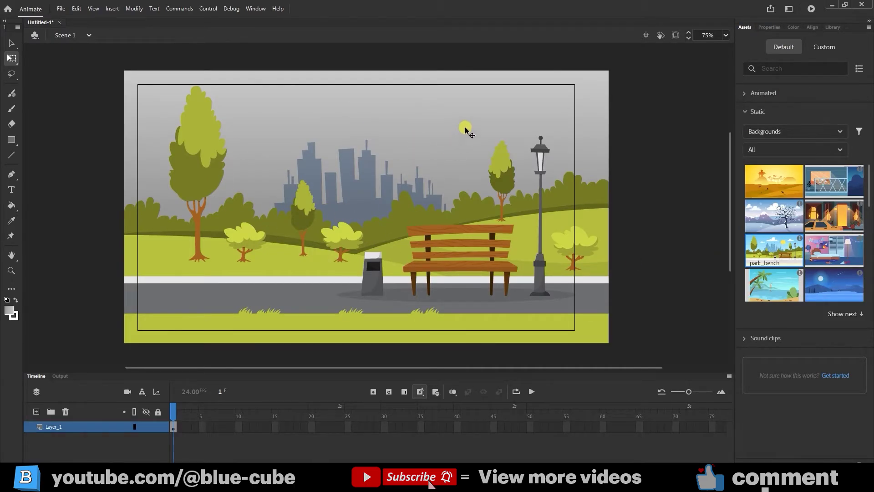
Step: Inspect the park background group and grey sky, then return to the main scene
double_click(429, 131)
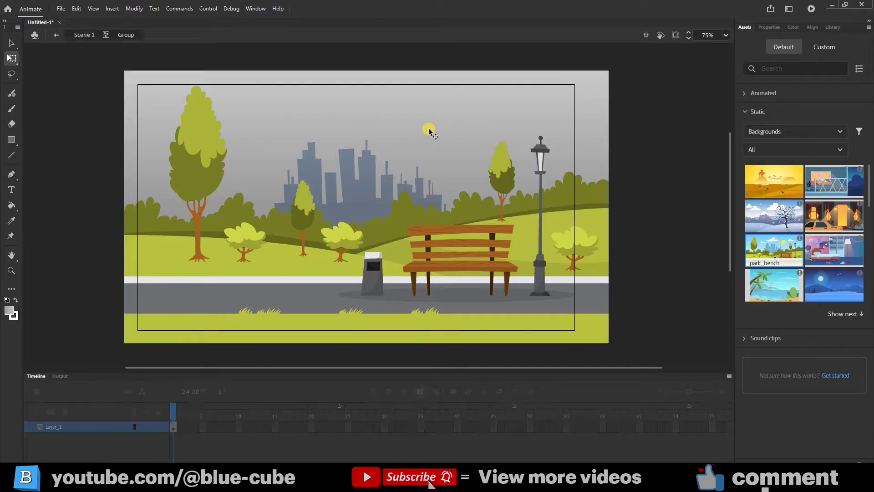
left_click(127, 35)
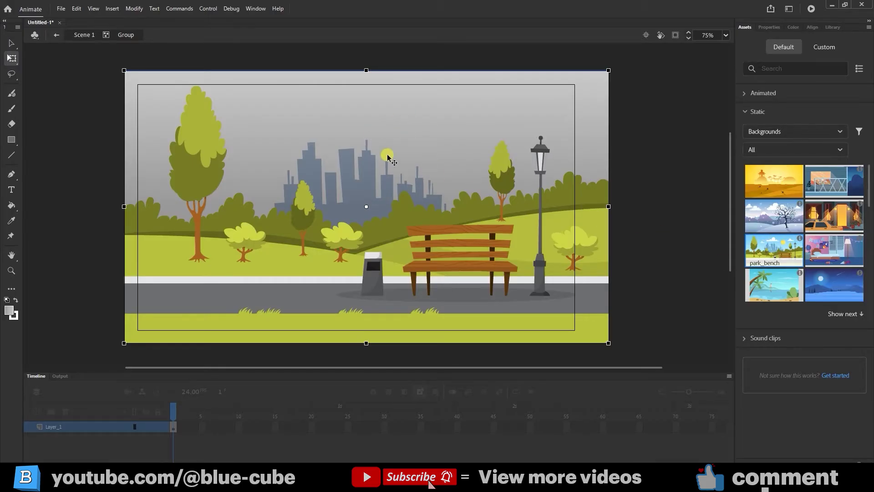
double_click(403, 149)
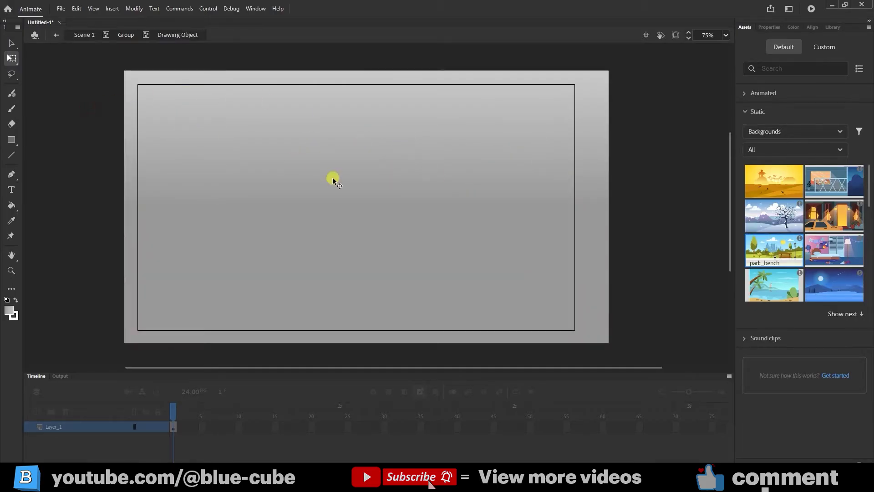
left_click(125, 35)
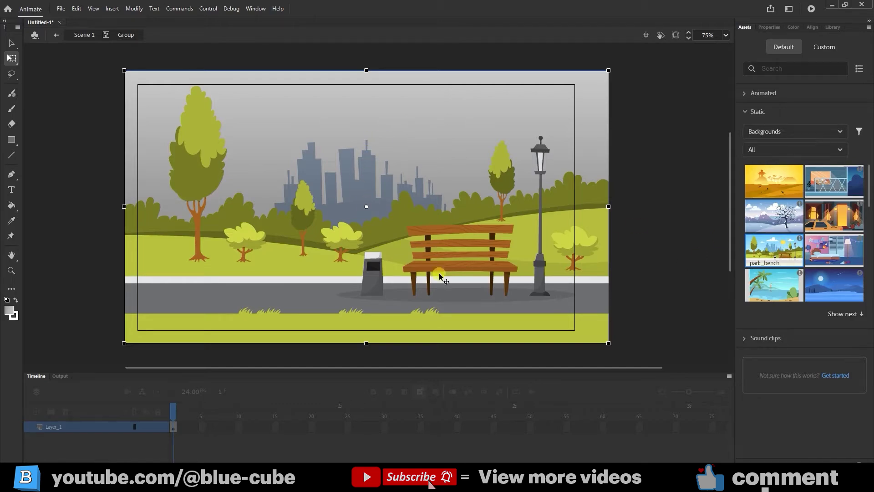
left_click(81, 35)
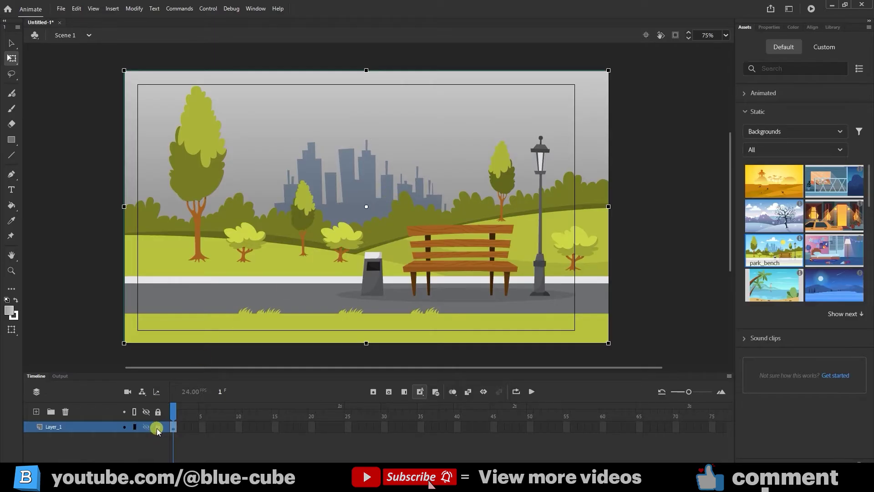
Step: Lock the park background layer, add a new layer, and draw a tall oval in the sky
left_click(157, 428)
left_click(36, 411)
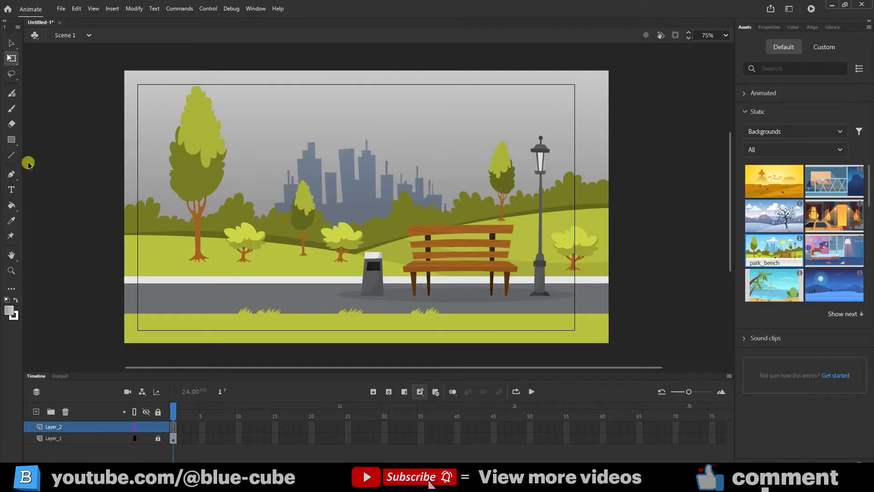
left_click(11, 138)
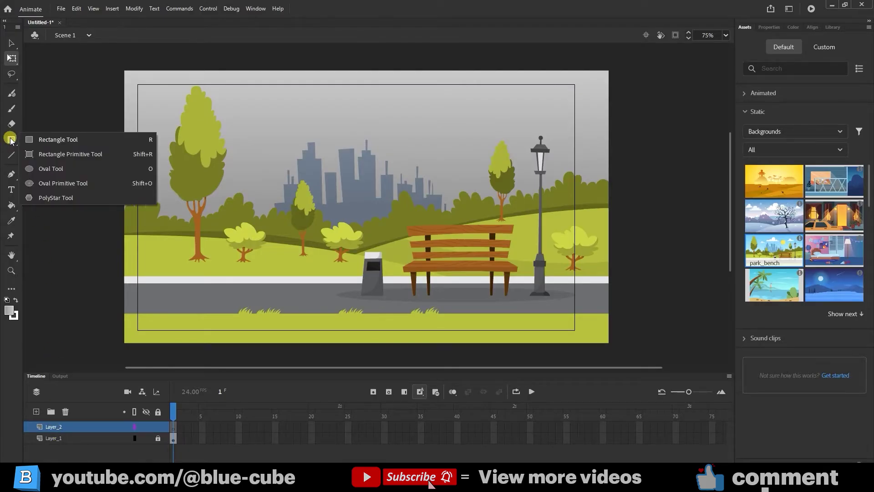
left_click(56, 169)
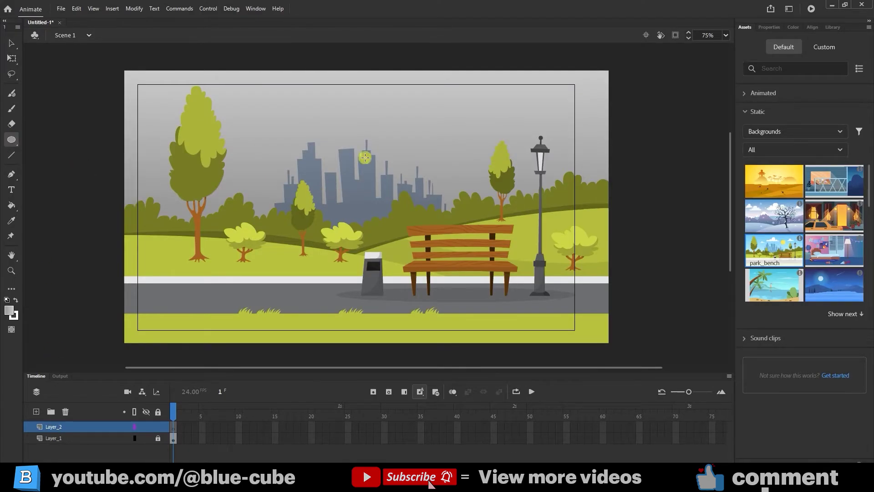
left_click_drag(434, 117, 440, 149)
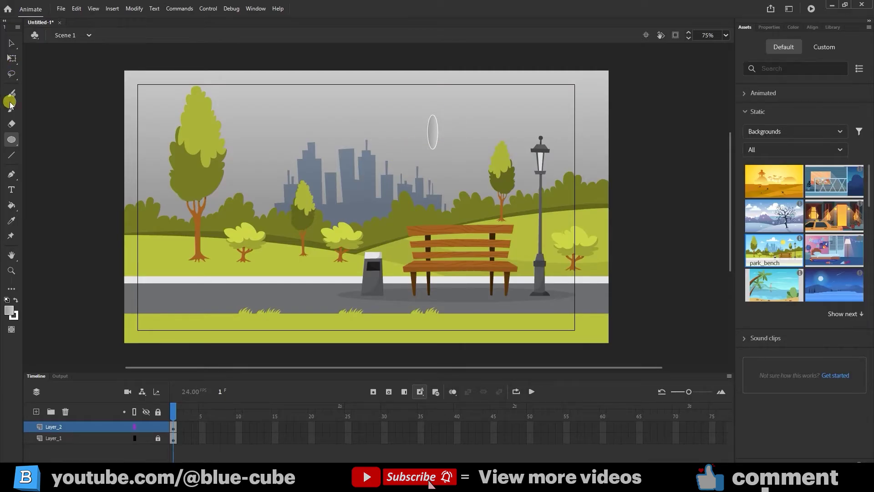
Step: Zoom in and give the oval a white fill with no outline
left_click(11, 270)
left_click_drag(470, 102, 362, 198)
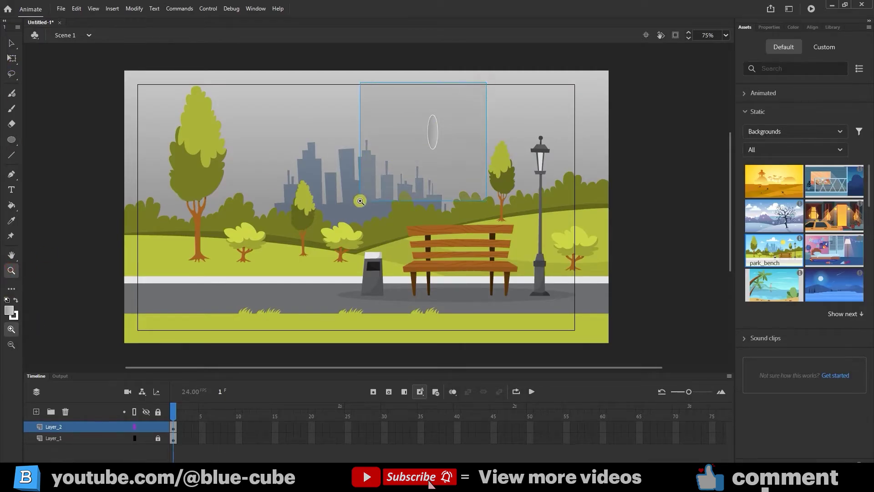
left_click(11, 58)
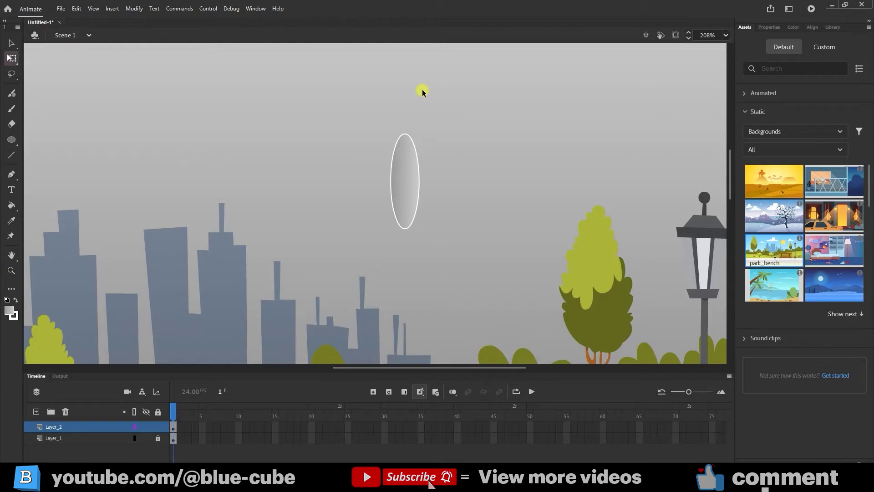
left_click_drag(478, 92, 358, 229)
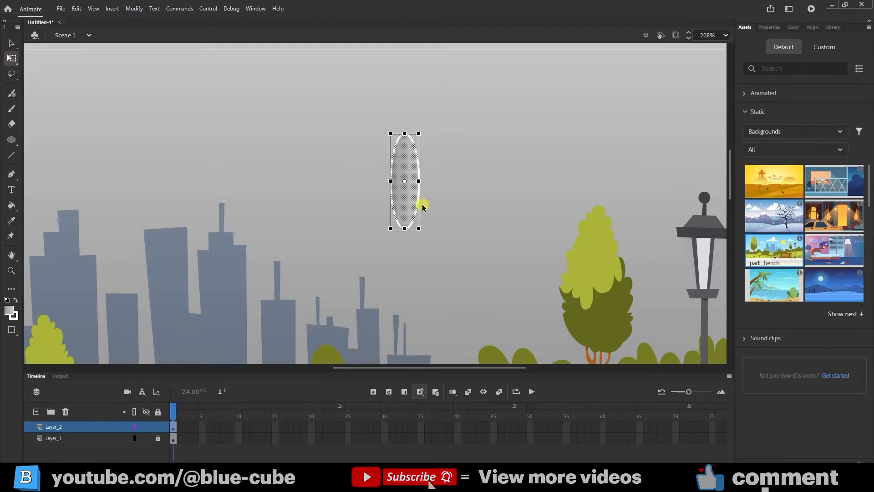
left_click(765, 27)
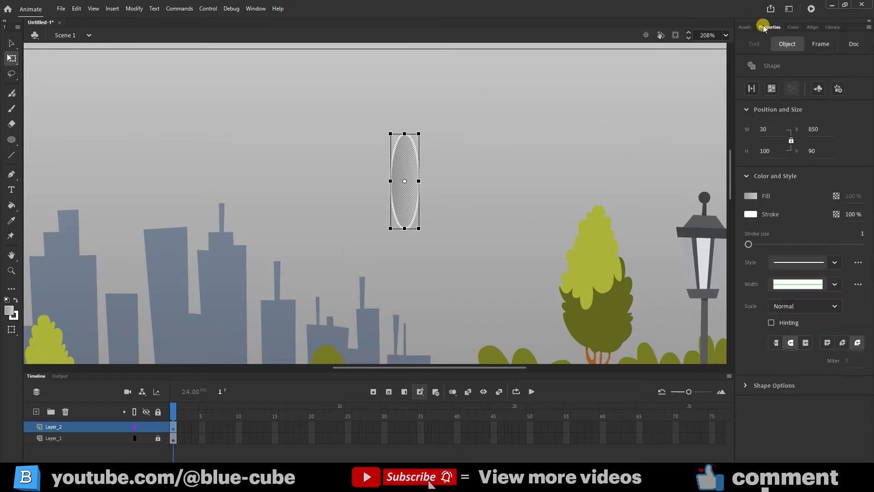
left_click(750, 196)
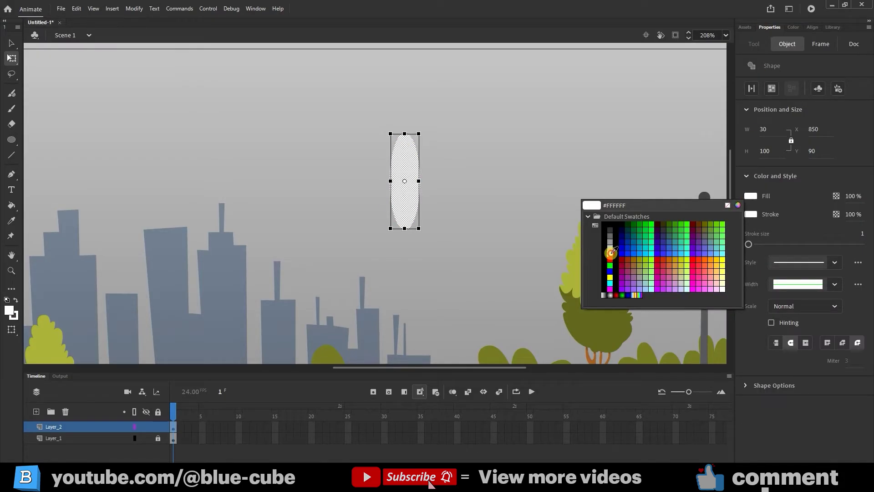
left_click(610, 253)
left_click(751, 214)
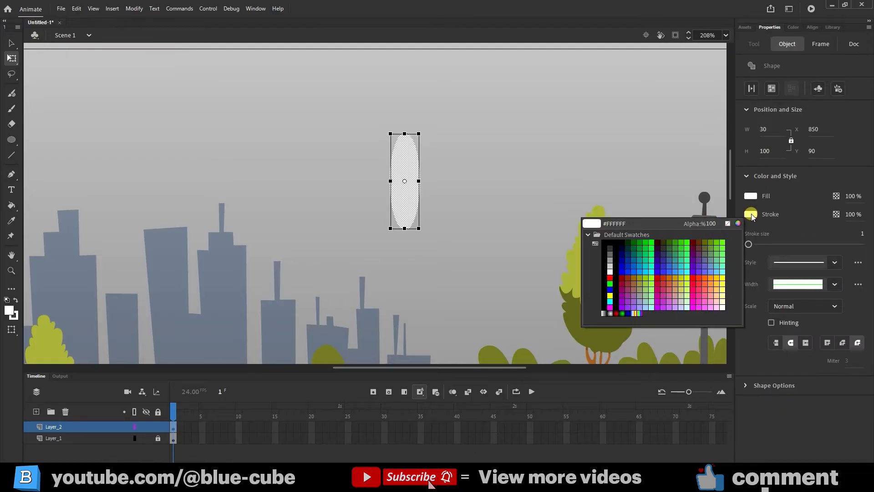
left_click(728, 223)
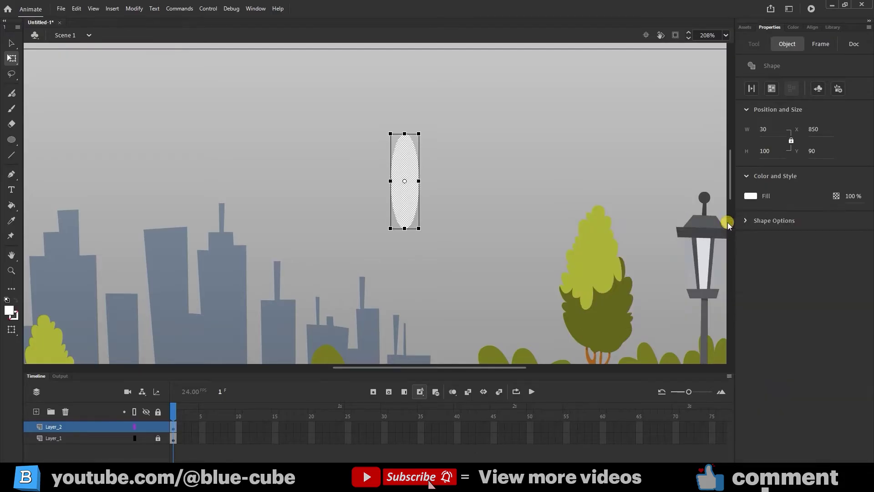
left_click(440, 165)
Step: With the Selection Tool, pinch the oval's sides inward and delete its top half to make a pointed drop
left_click_drag(495, 90, 338, 285)
left_click(11, 42)
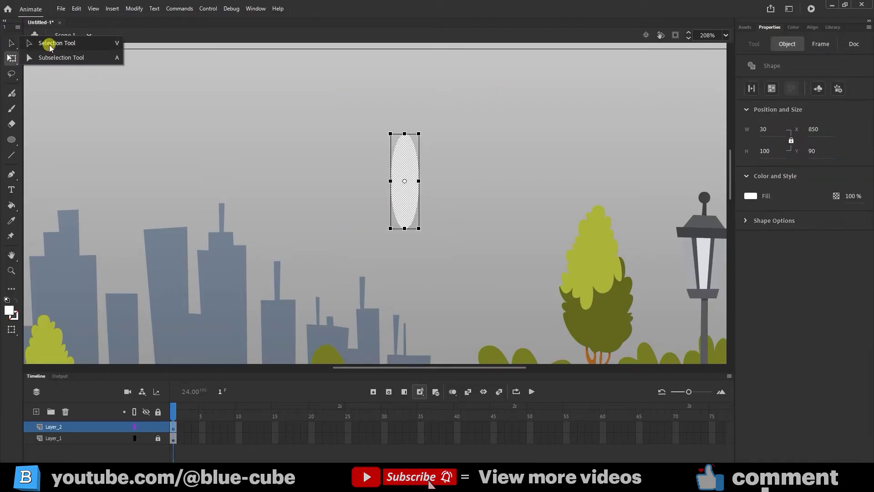
left_click(41, 41)
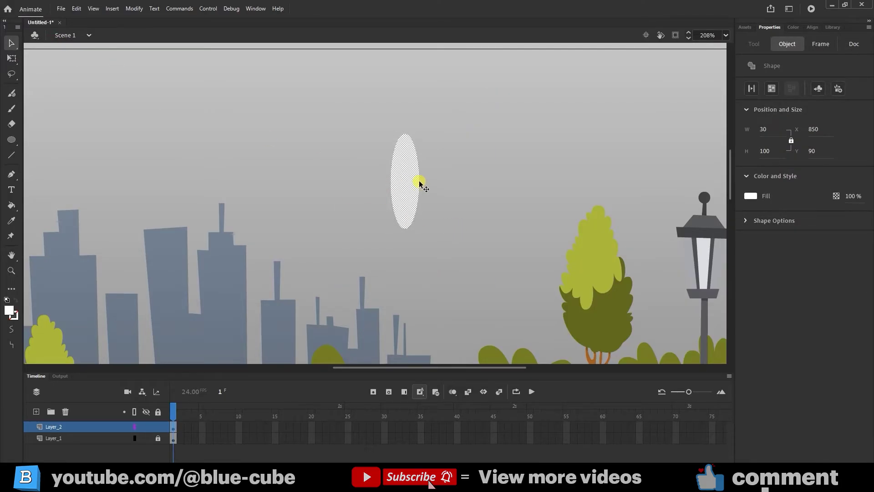
left_click(467, 196)
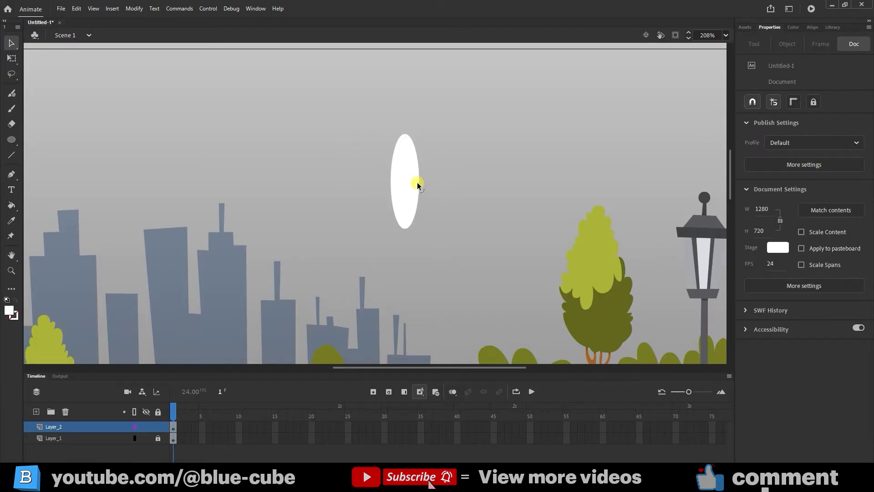
left_click_drag(418, 183, 407, 184)
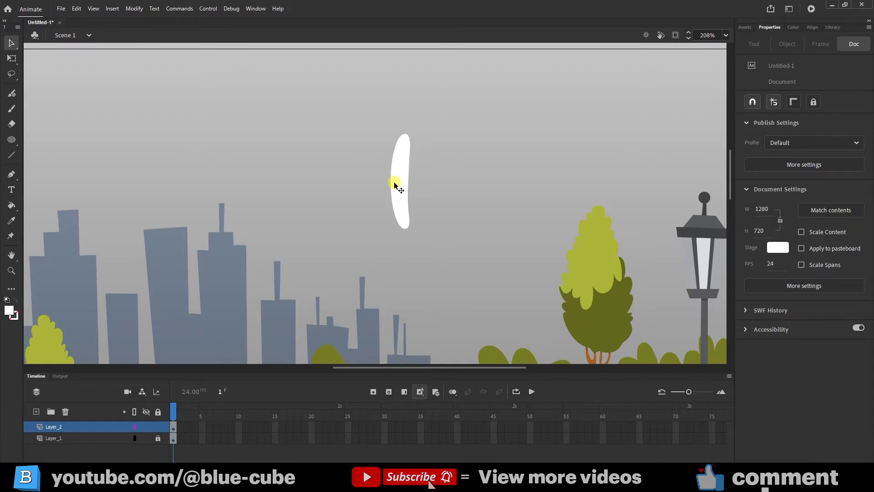
left_click_drag(391, 182, 405, 182)
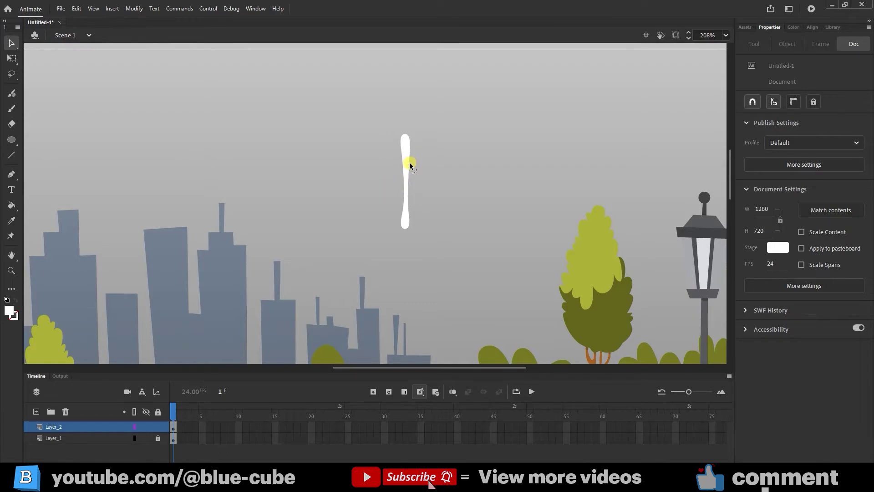
left_click_drag(409, 164, 409, 170)
left_click_drag(459, 86, 359, 181)
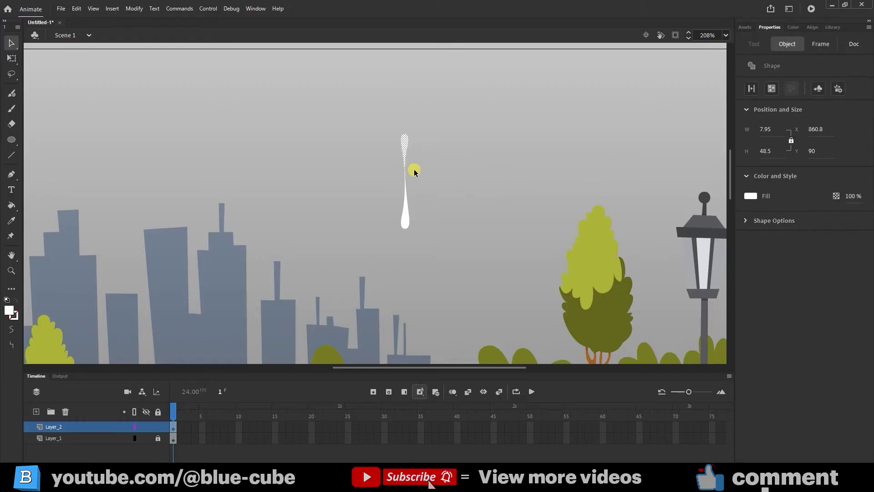
key("Delete")
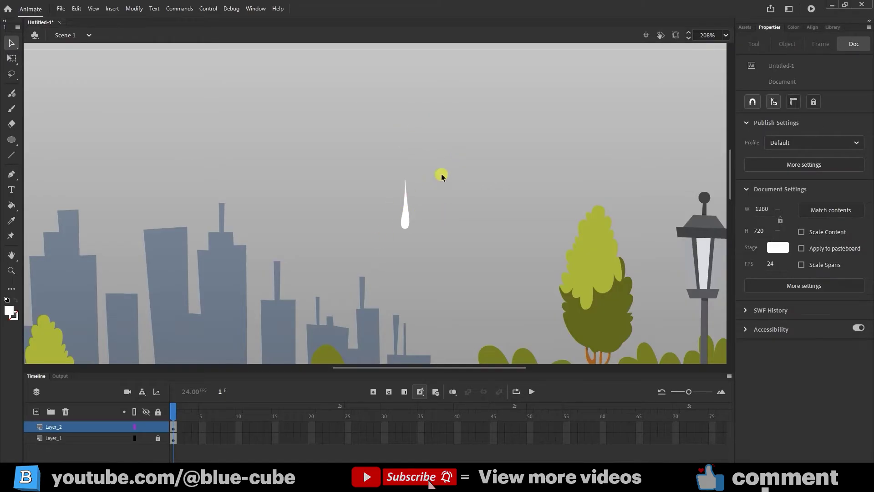
Step: Convert the white raindrop shape into a Graphic symbol named Symbol 1
left_click(12, 59)
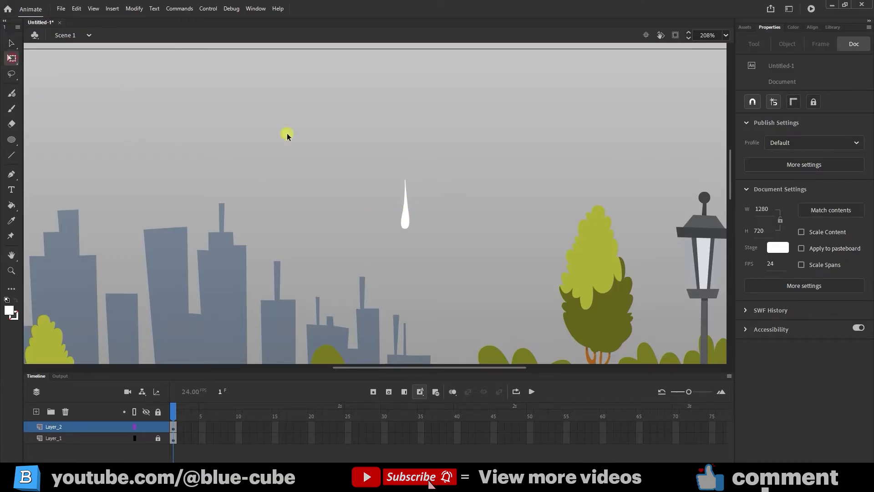
left_click_drag(375, 144, 459, 263)
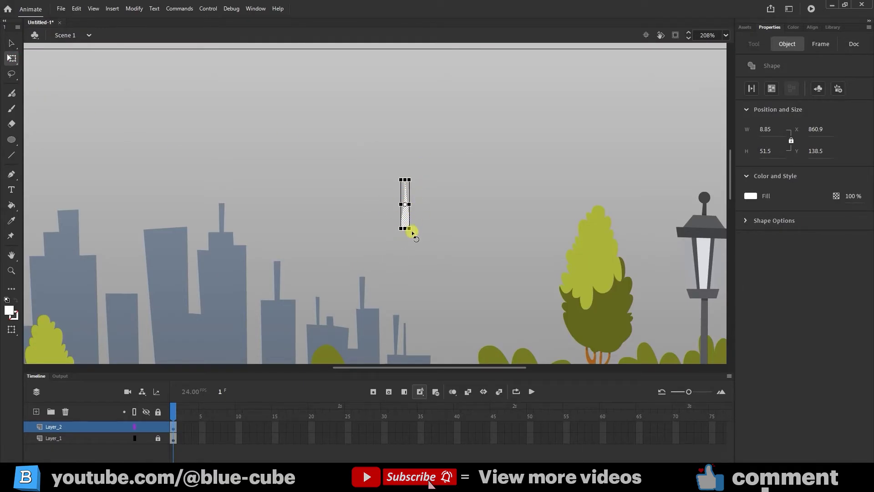
left_click(446, 221)
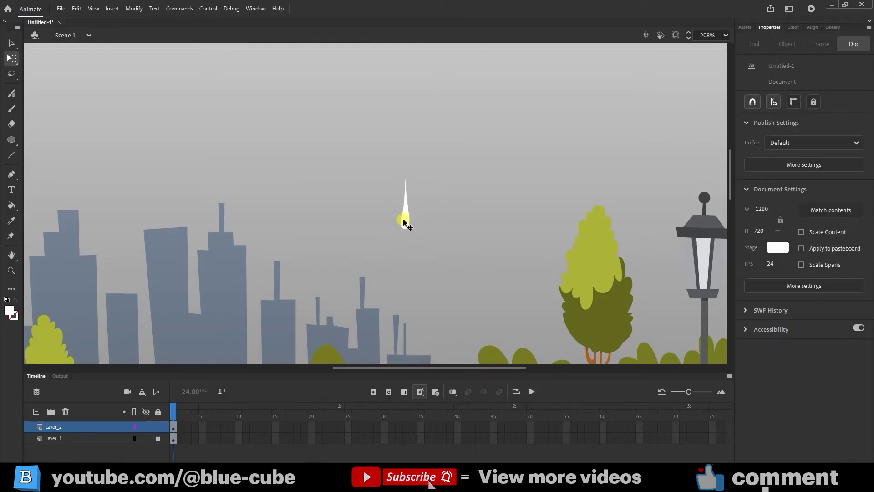
right_click(406, 221)
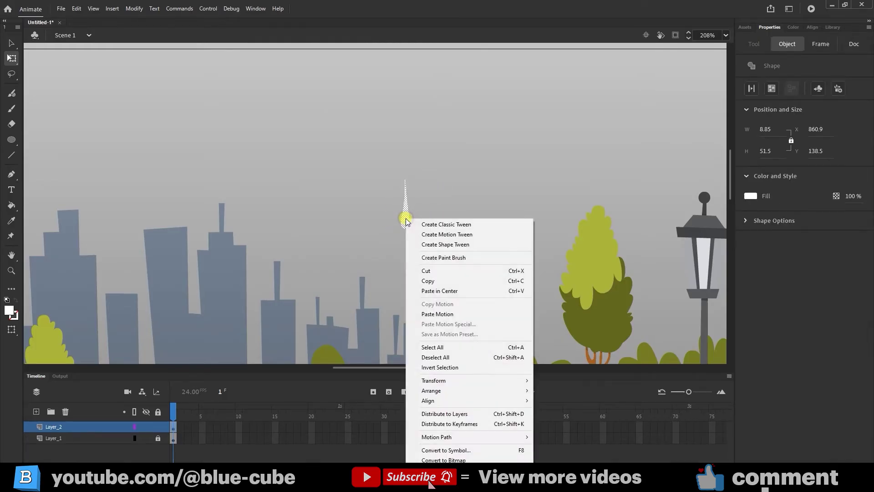
left_click(444, 450)
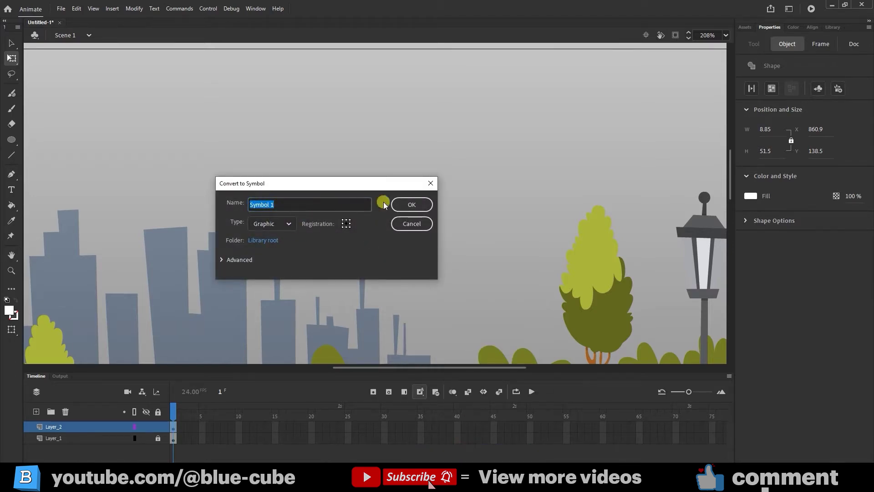
left_click(414, 205)
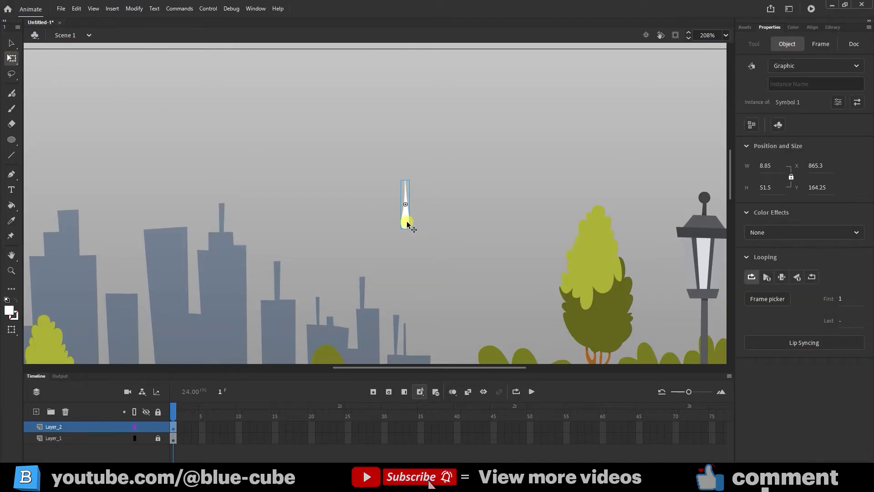
Step: Inside Symbol 1, convert the raindrop shape into Graphic symbol Symbol 2
double_click(407, 223)
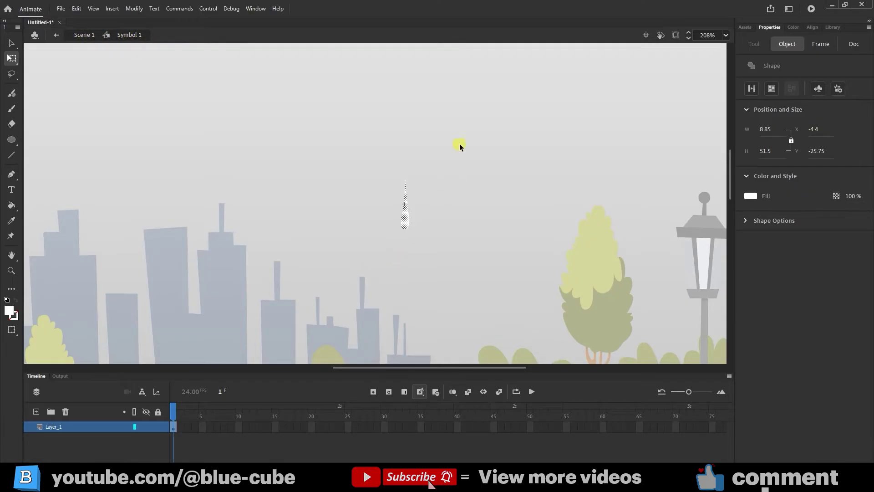
right_click(407, 229)
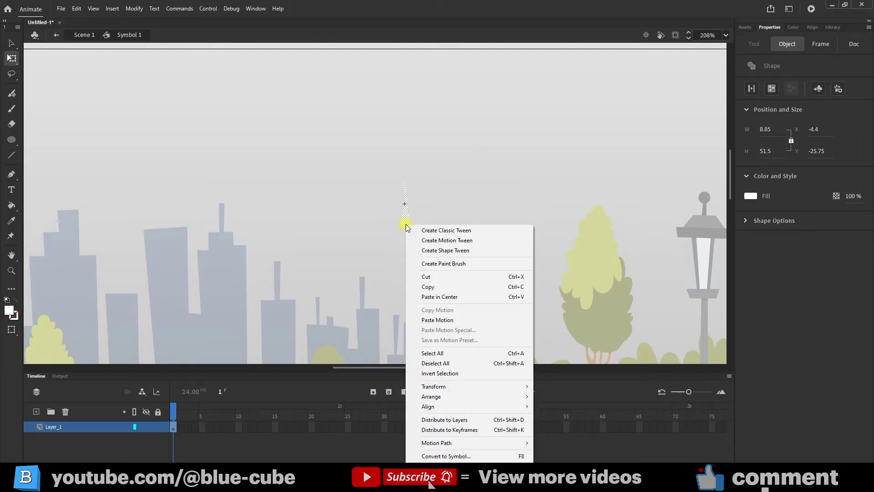
left_click(442, 456)
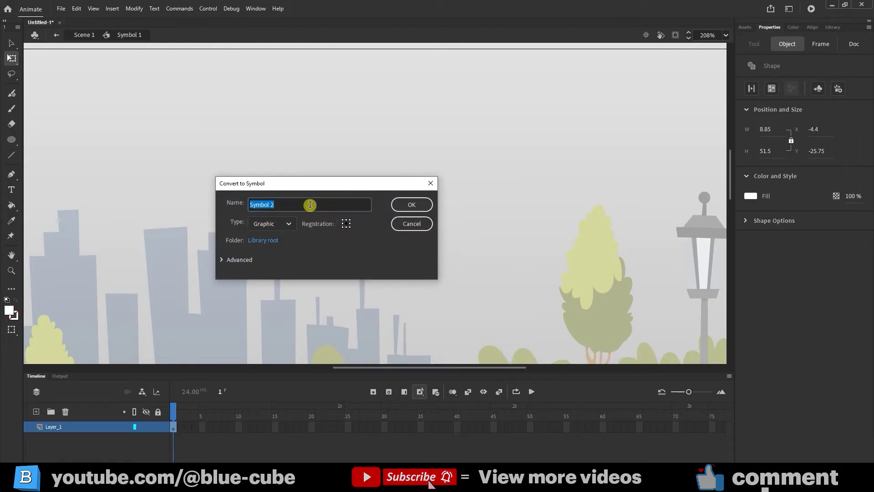
left_click(412, 205)
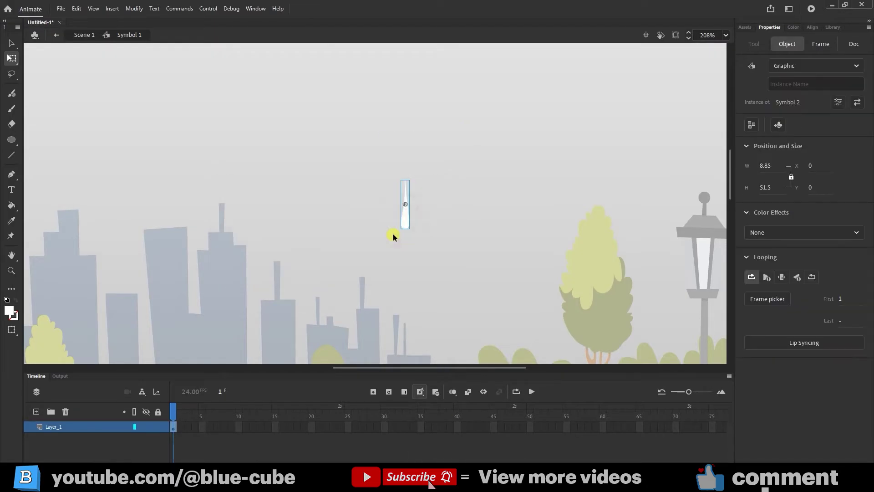
Step: Inside Symbol 2, convert the raindrop into Graphic symbol Symbol 3 using F8
double_click(407, 224)
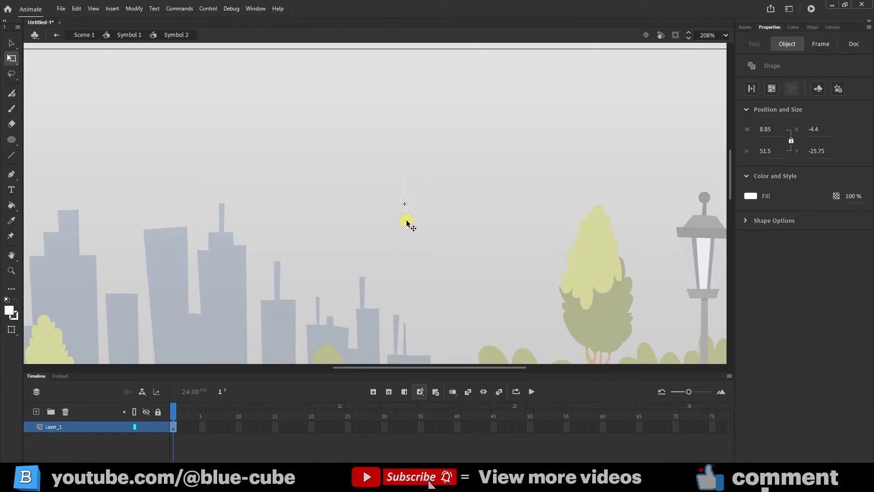
key("F8")
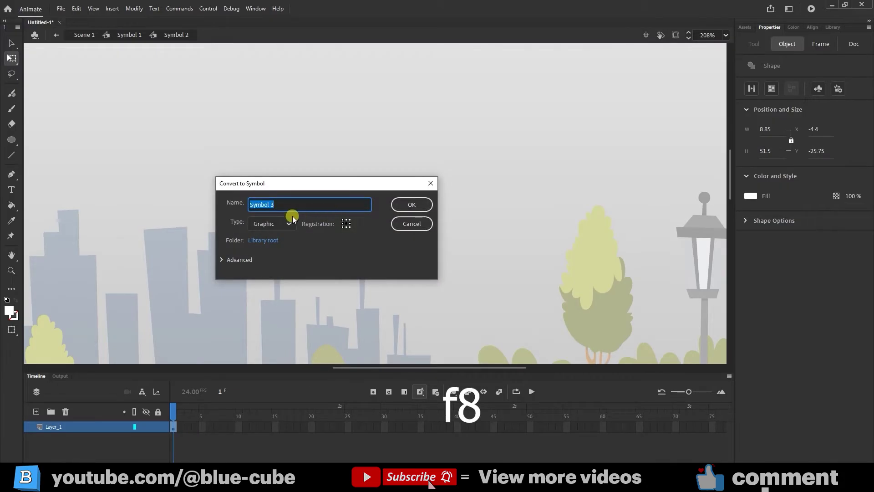
left_click(411, 204)
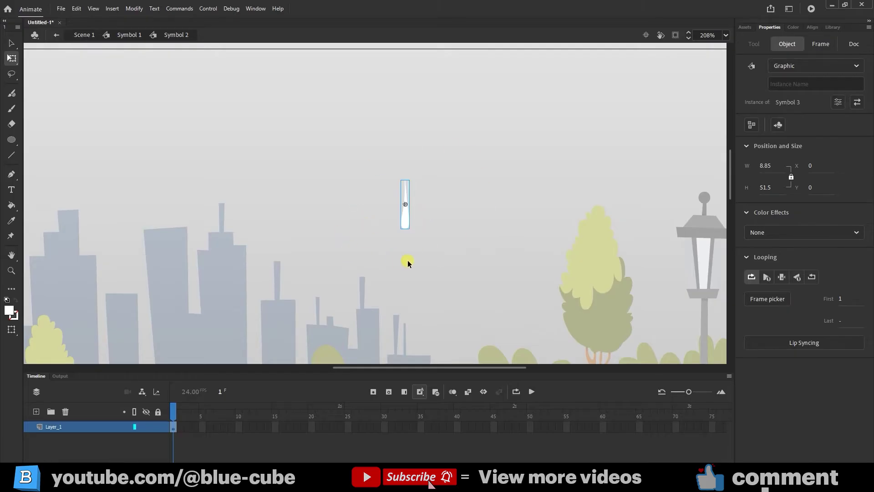
scroll(413, 266, "up", 3)
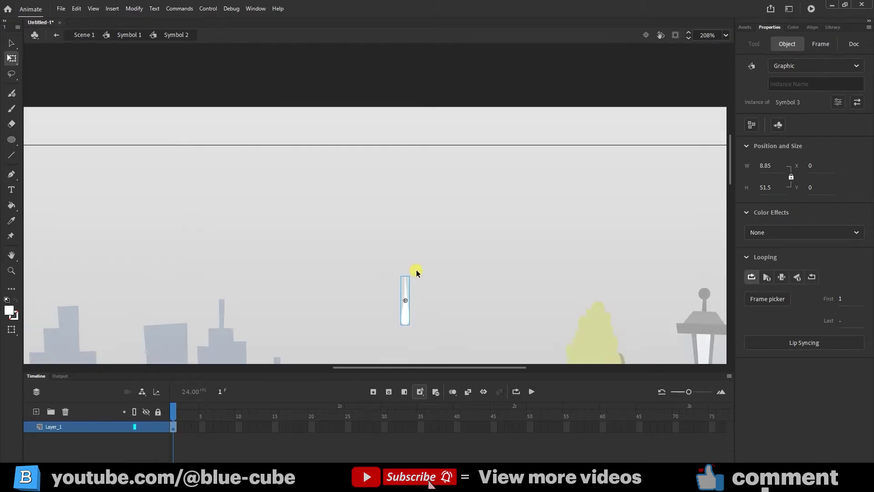
Step: Move the raindrop just above the top of the stage and zoom out to see the scene
left_click_drag(407, 319, 440, 101)
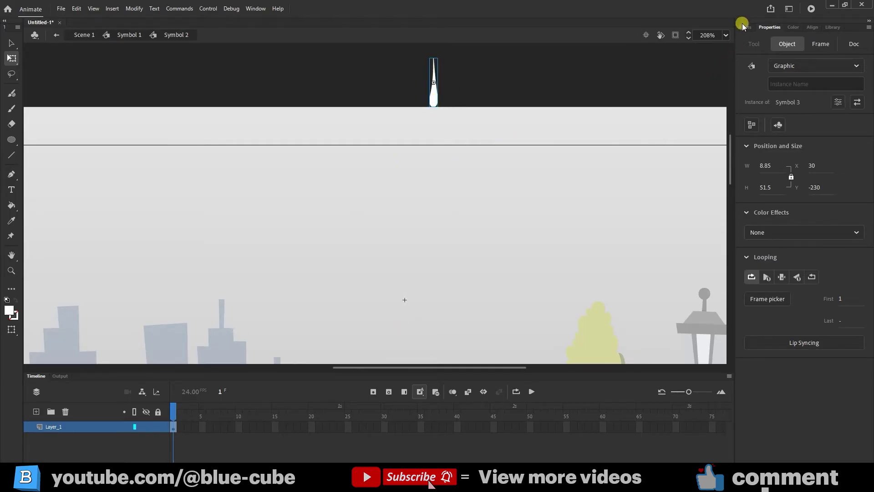
left_click(725, 35)
left_click(734, 121)
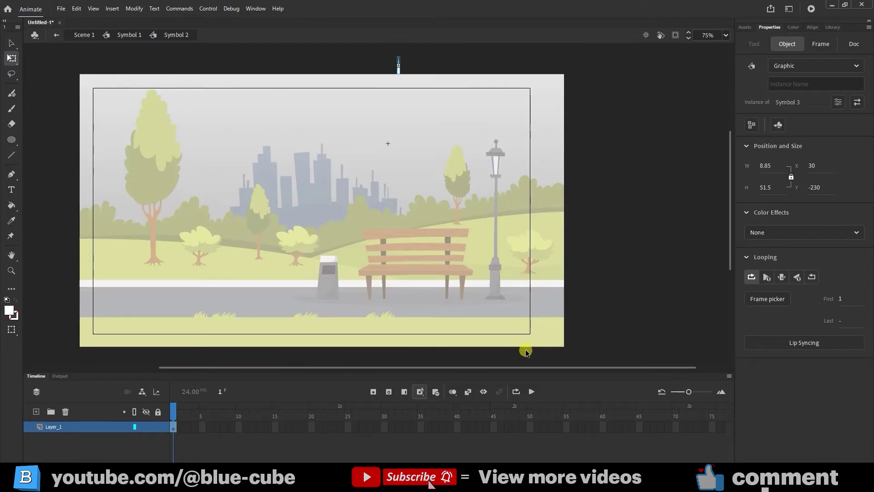
left_click_drag(412, 140, 475, 191)
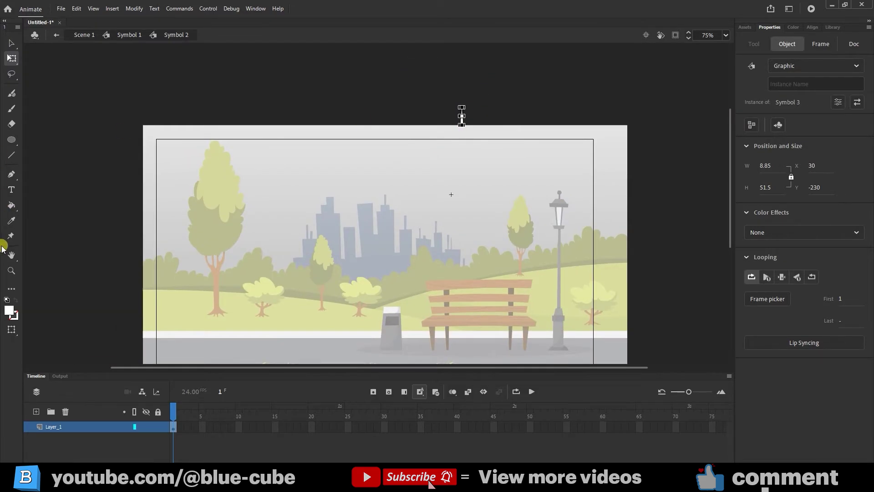
Step: Skew the raindrop to a slant, about 15 by 52, then zoom back out
left_click(11, 271)
left_click_drag(492, 92, 450, 140)
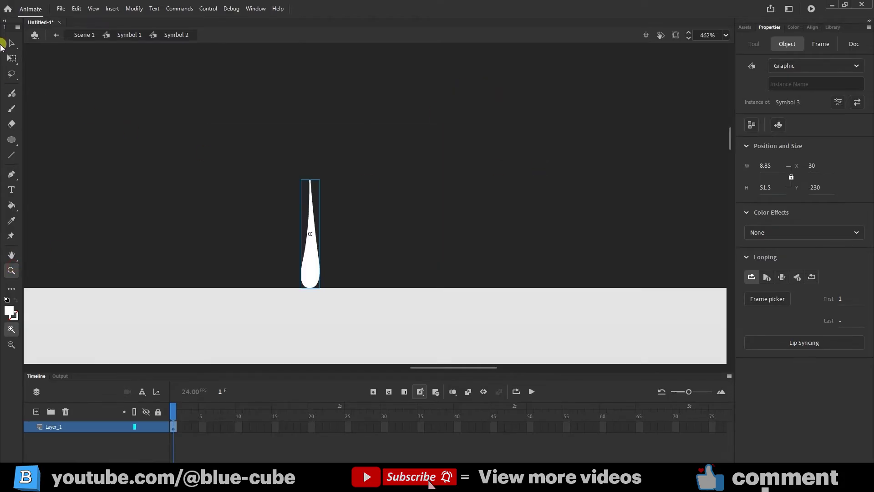
left_click(12, 57)
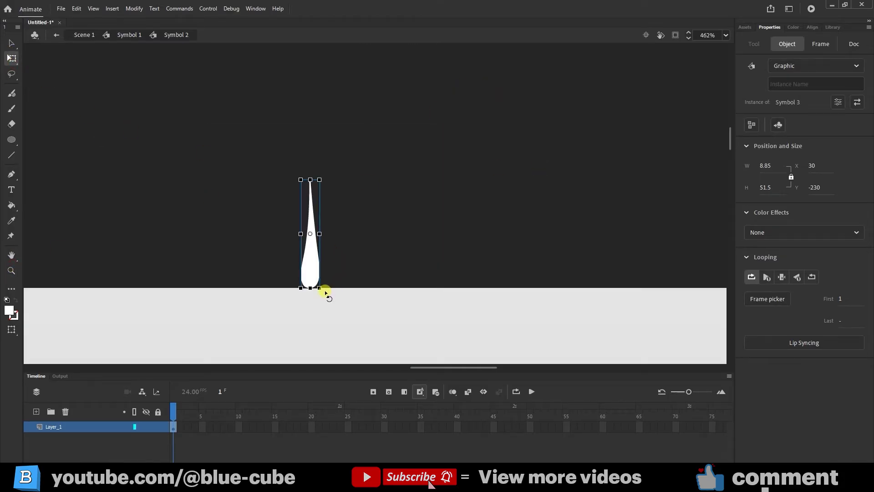
left_click_drag(327, 293, 321, 294)
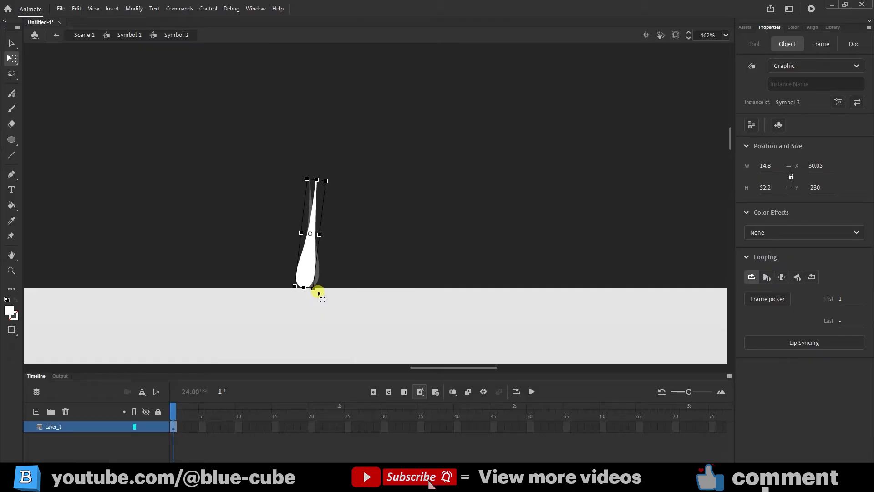
left_click_drag(320, 294, 318, 293)
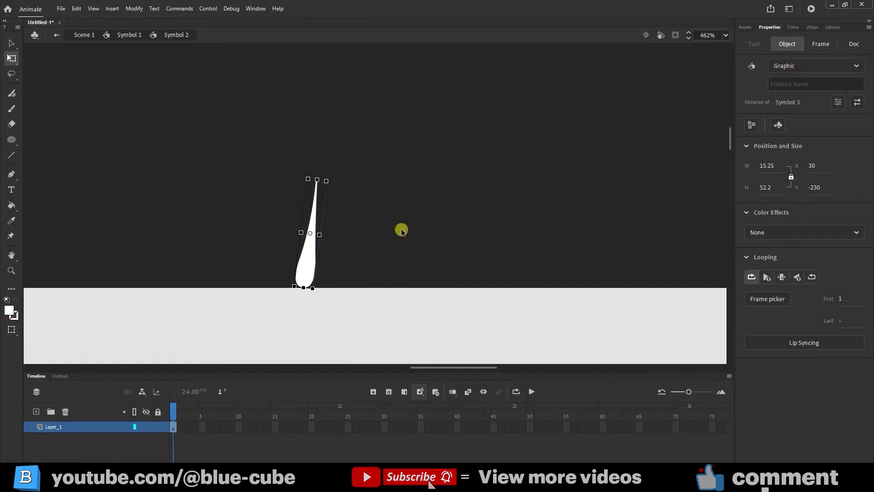
left_click(647, 36)
left_click(726, 35)
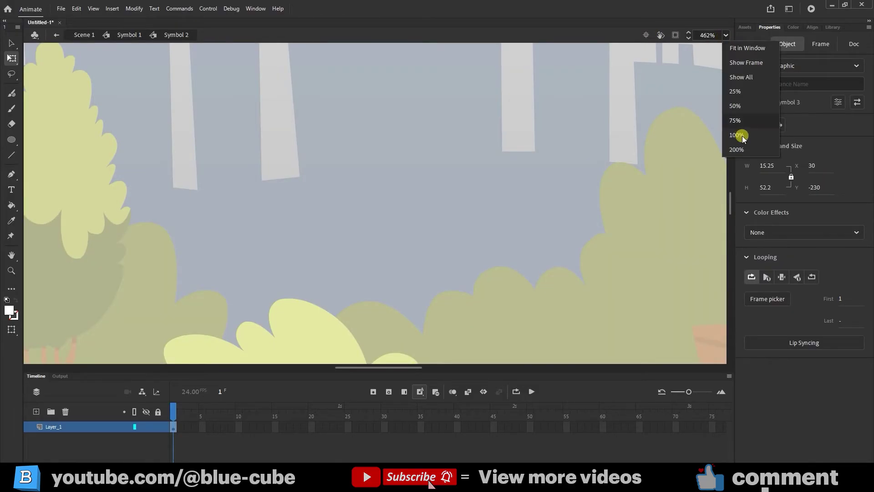
left_click(737, 117)
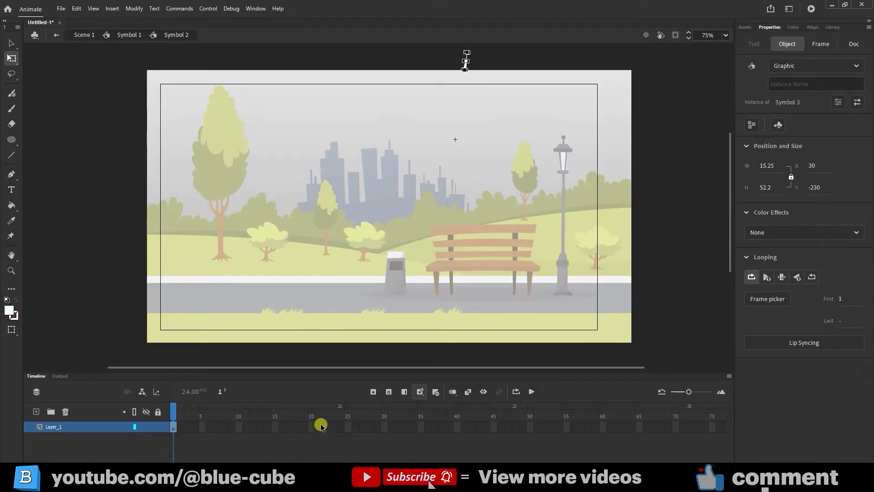
Step: Add a keyframe at frame 15 and shift the raindrop down below the stage
left_click(273, 428)
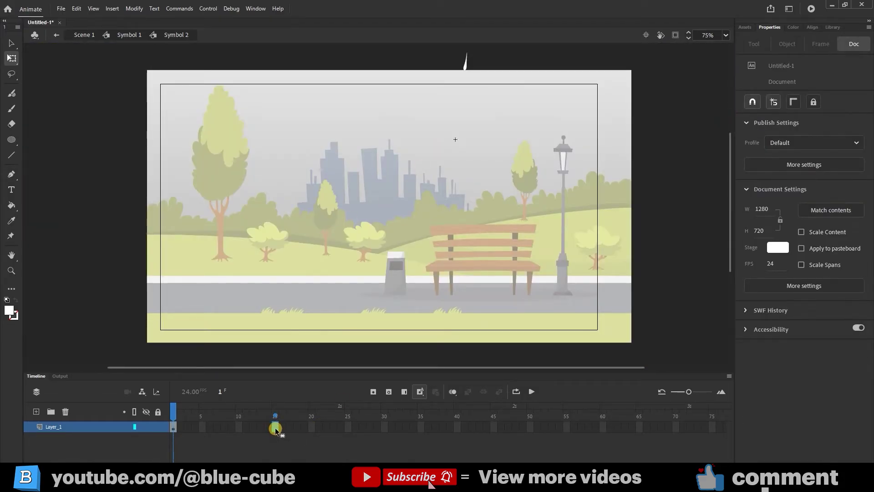
left_click(401, 391)
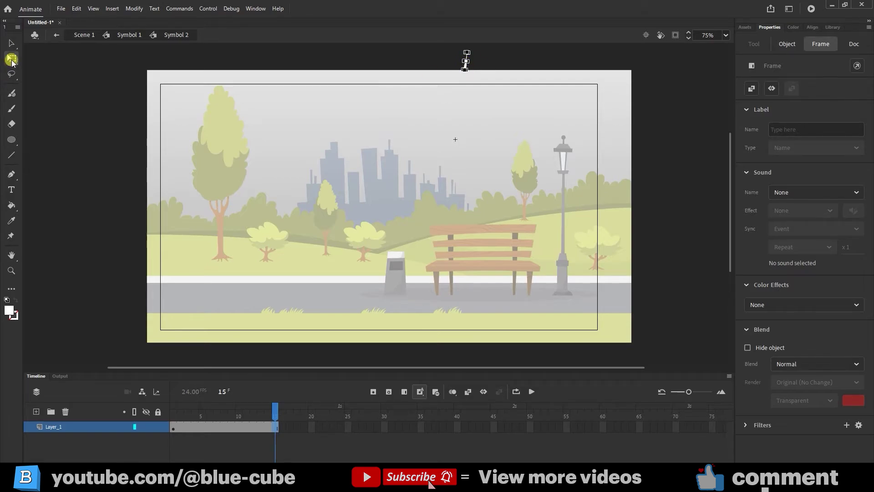
left_click(465, 68)
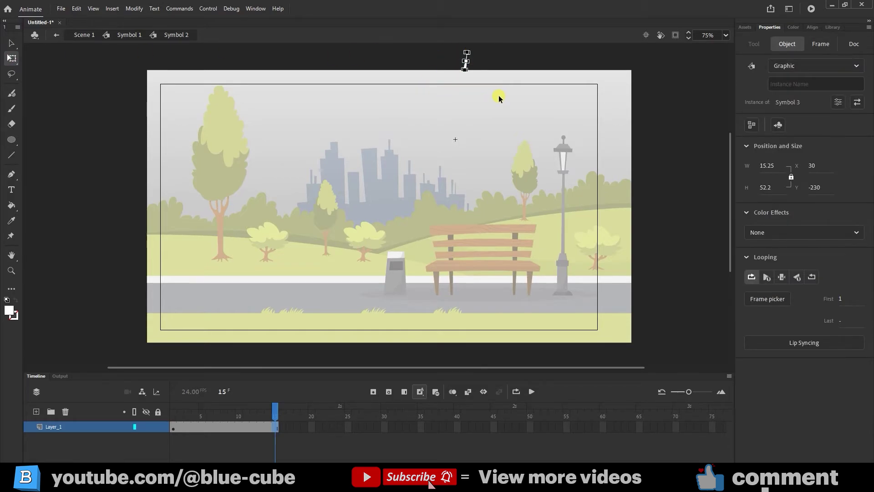
key("shift+Down")
key("shift+Down")
key("shift+Down")
key("shift+Down")
key("shift+Down")
key("shift+Down")
key("shift+Down")
key("shift+Down")
key("shift+Down")
key("shift+Down")
Step: Nudge the frame-15 raindrop slightly left and compare its position with frame 1
key("shift+Left")
key("shift+Left")
left_click(276, 425)
left_click(437, 355)
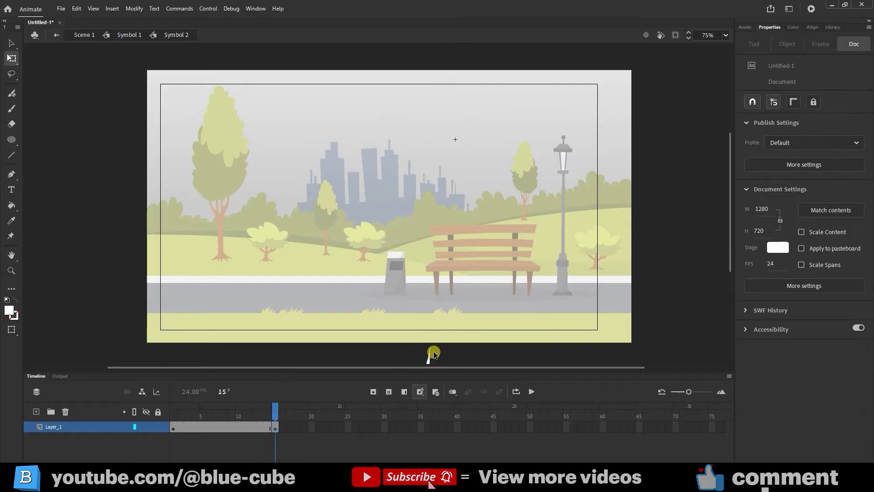
left_click(429, 360)
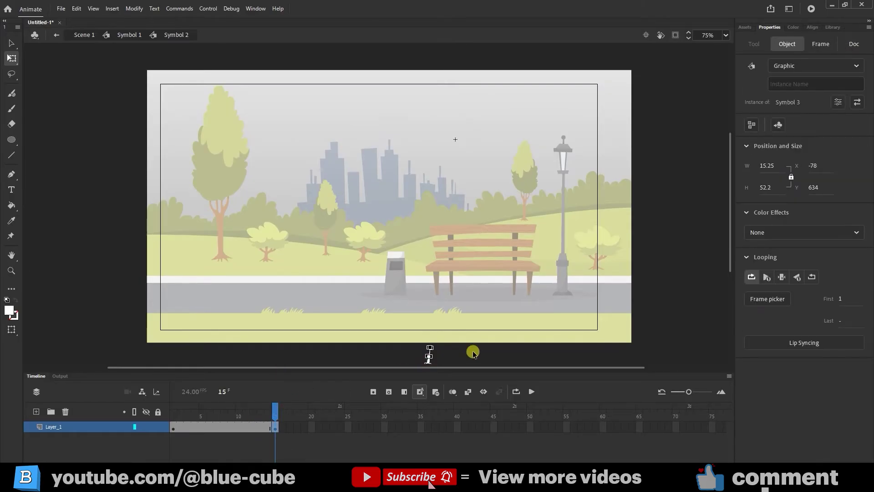
mouse_move(275, 416)
left_mouse_down()
mouse_move(159, 415)
mouse_move(275, 414)
left_mouse_up()
left_click(425, 354)
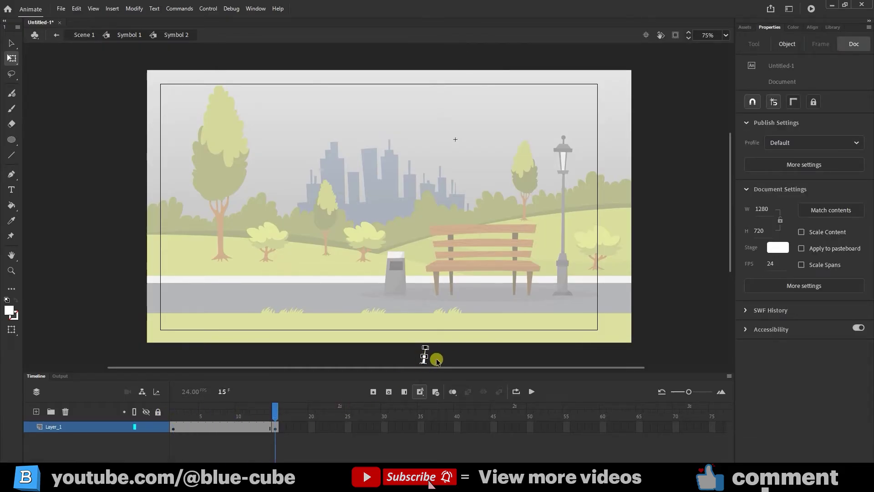
left_click(208, 427)
right_click(208, 427)
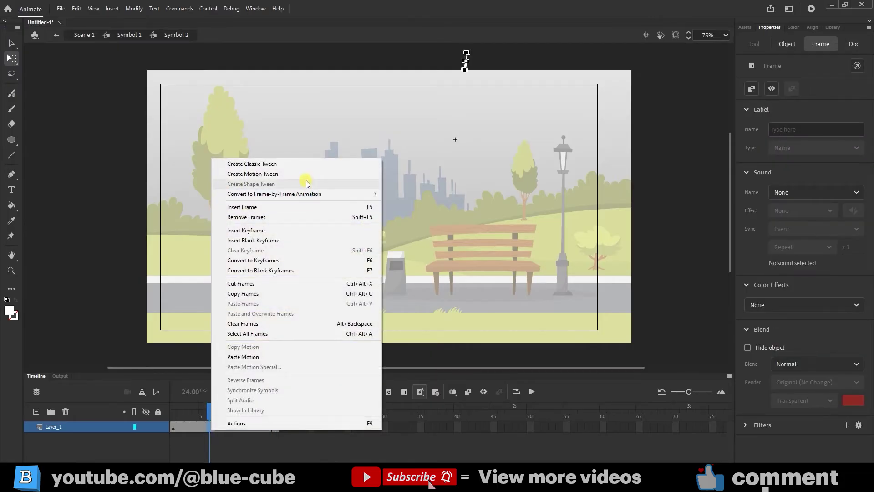
left_click(304, 164)
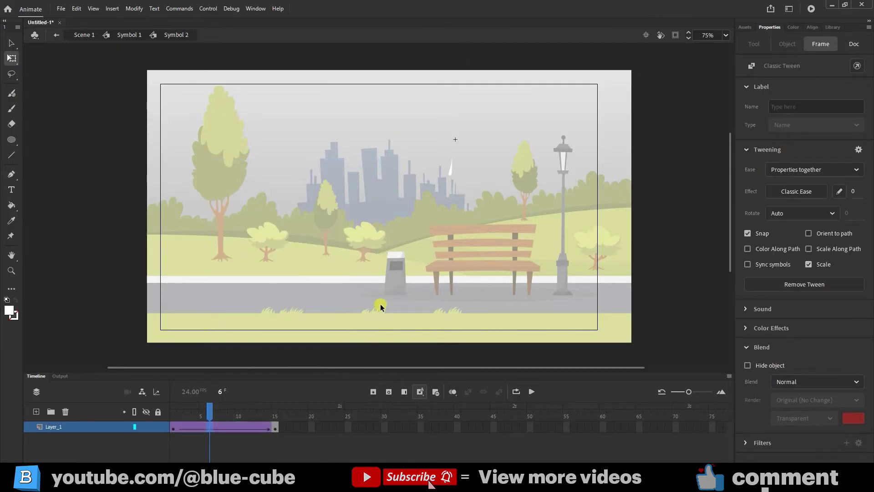
left_click_drag(208, 414, 159, 424)
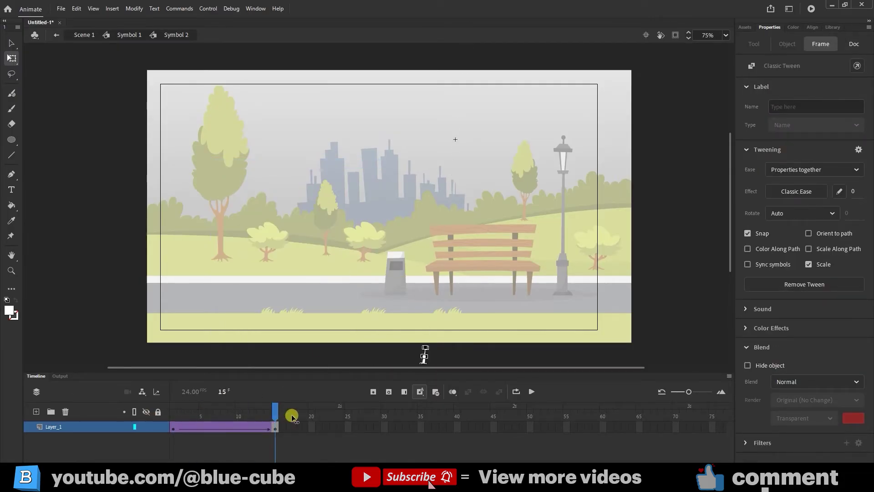
left_click(532, 391)
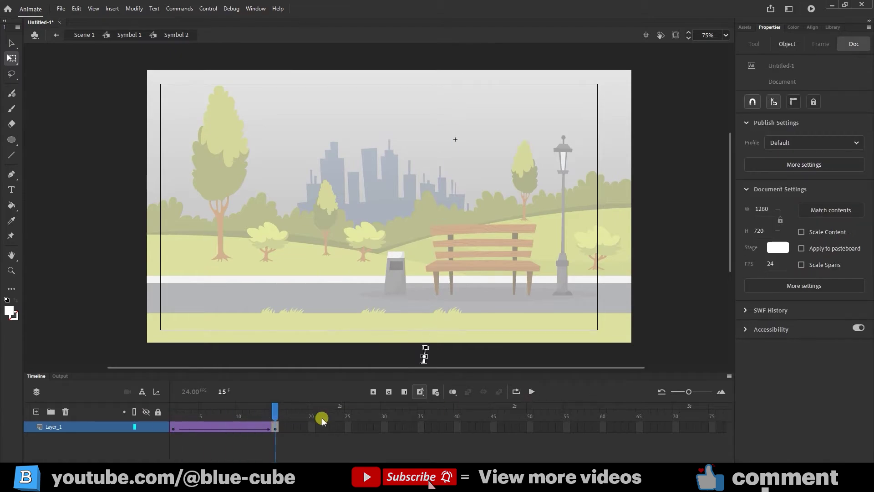
left_click(534, 395)
left_click_drag(274, 415, 174, 415)
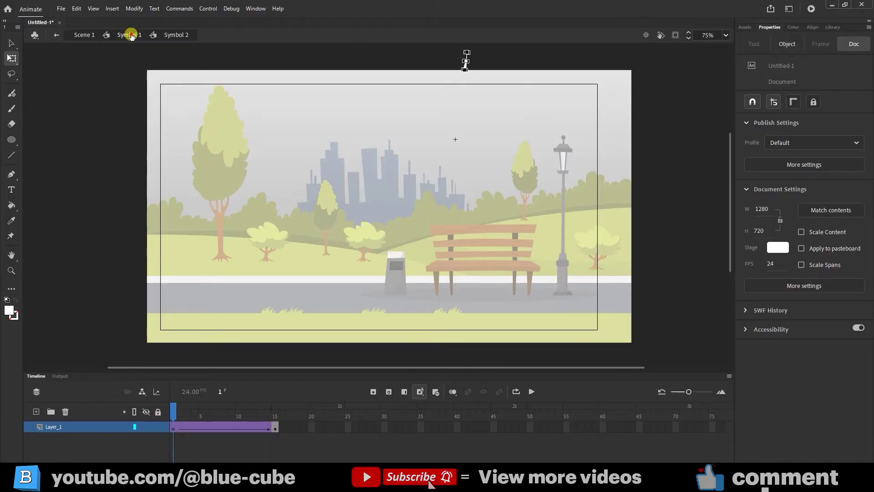
Step: Back in Symbol 1, zoom in on the top of the stage
left_click(132, 36)
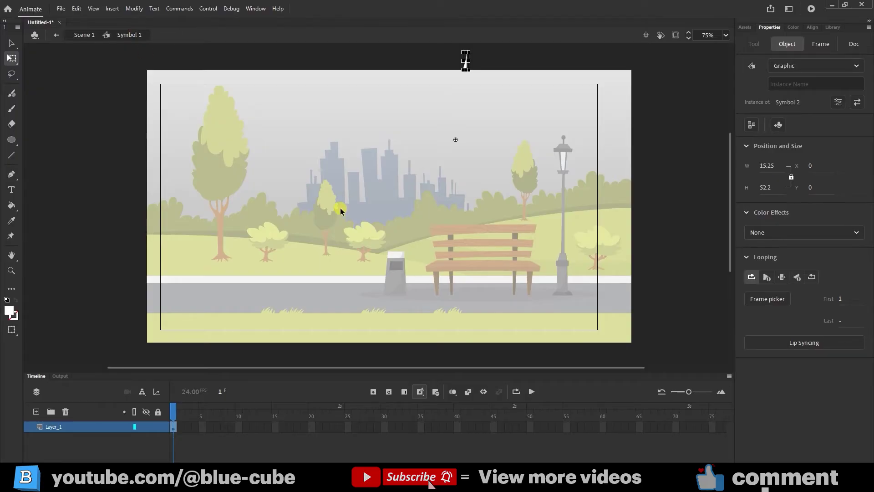
scroll(450, 241, "up", 3)
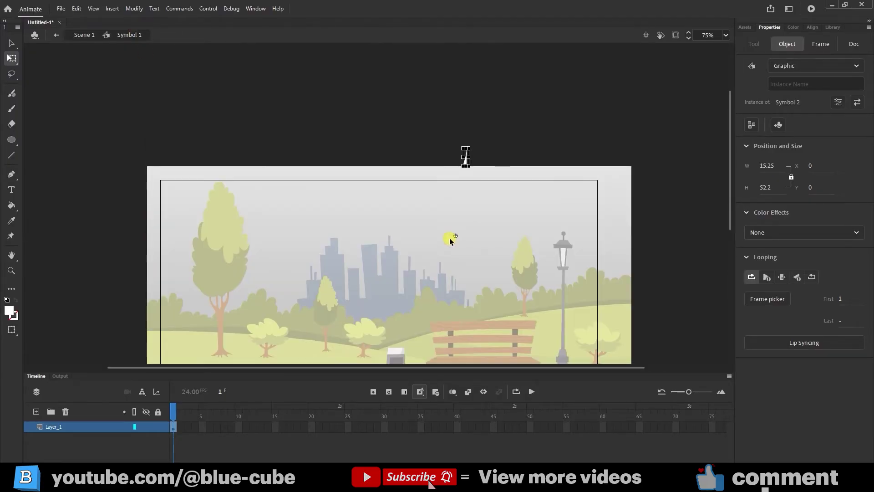
left_click(16, 270)
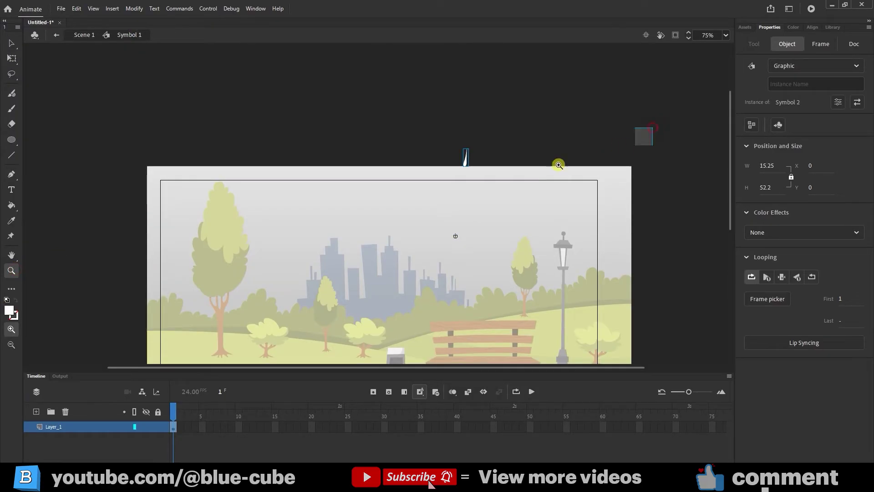
left_click_drag(650, 127, 108, 175)
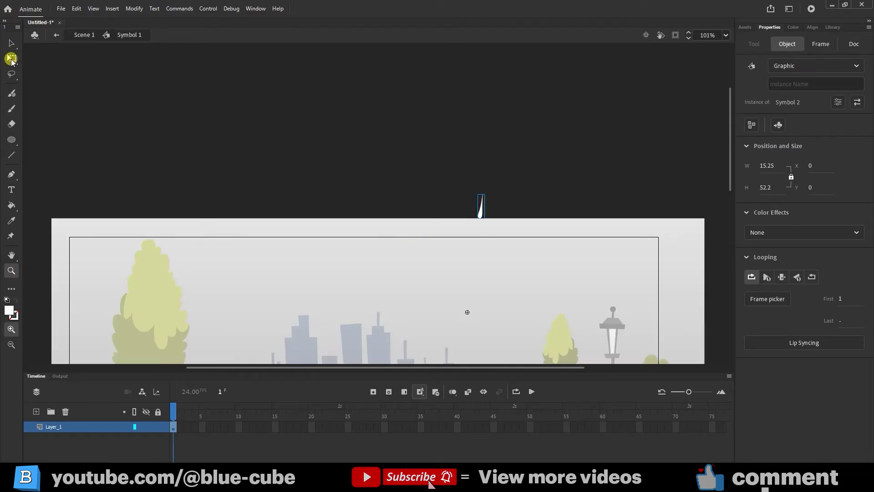
left_click(11, 59)
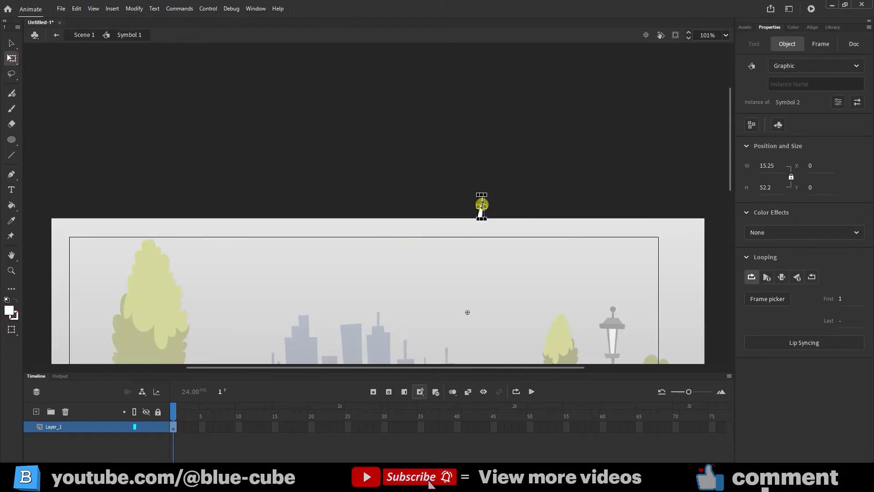
left_click_drag(483, 212, 533, 205)
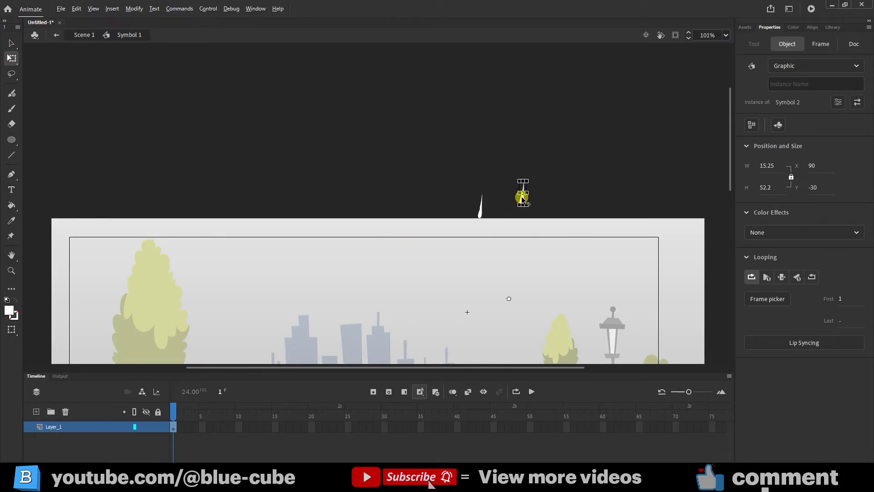
key("ctrl+z")
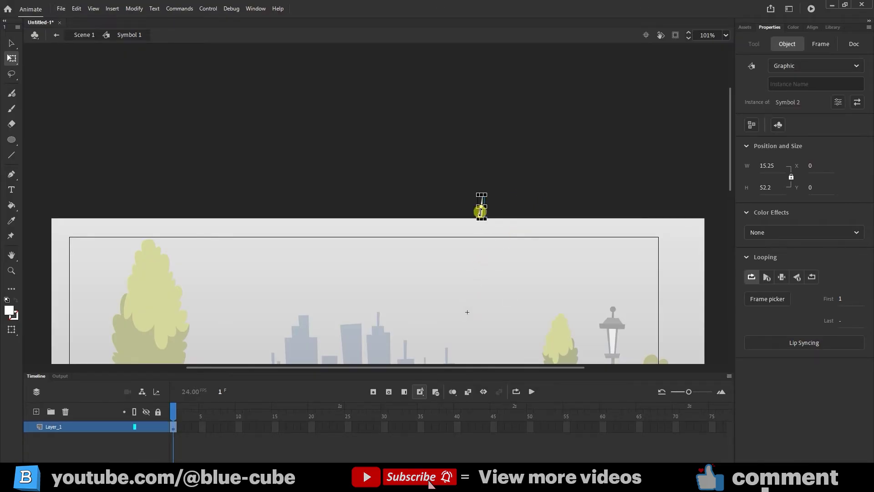
Step: Alt-drag a second raindrop to the right, then paste and skew a copy of the pair
key("alt")
left_click_drag(486, 218, 559, 194)
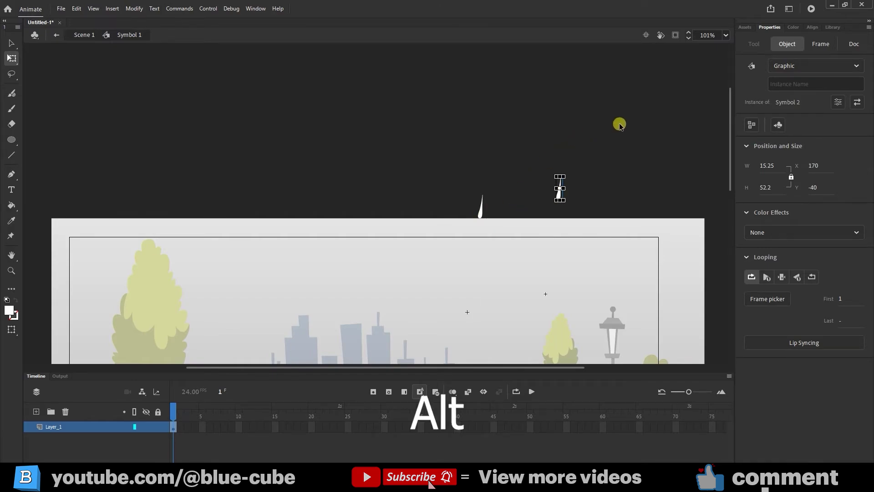
left_click_drag(620, 123, 423, 229)
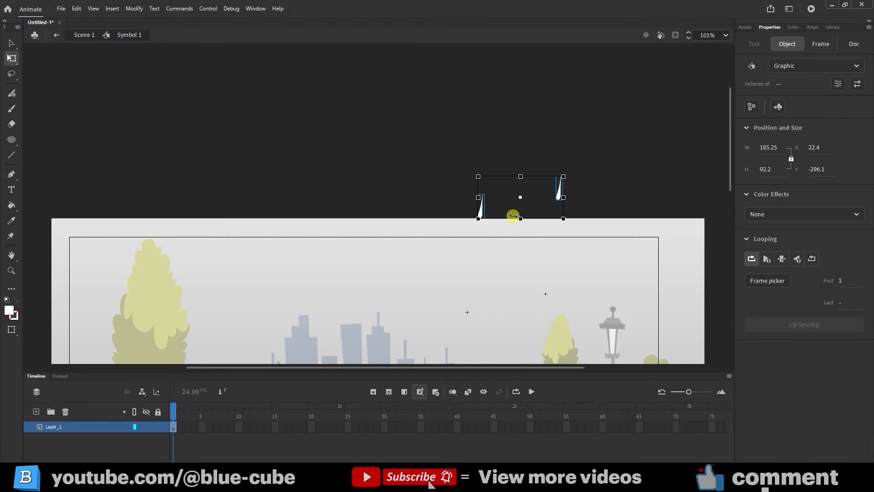
key("ctrl+v")
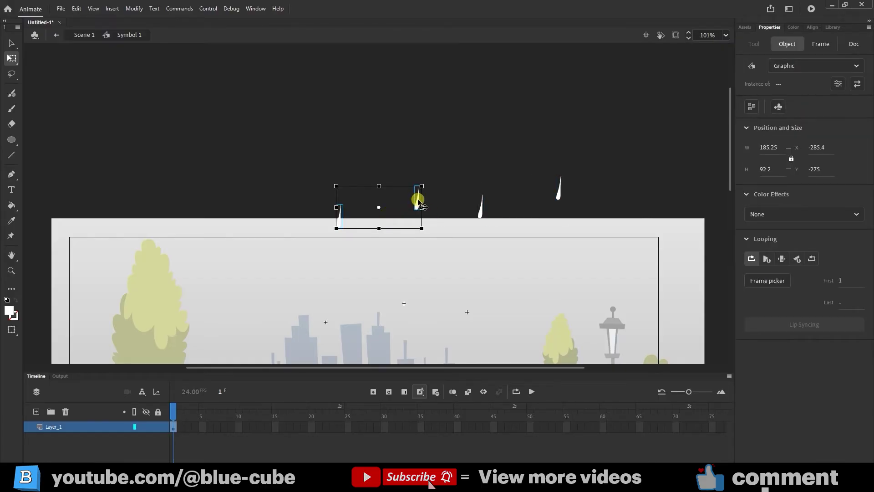
left_click_drag(418, 205, 419, 198)
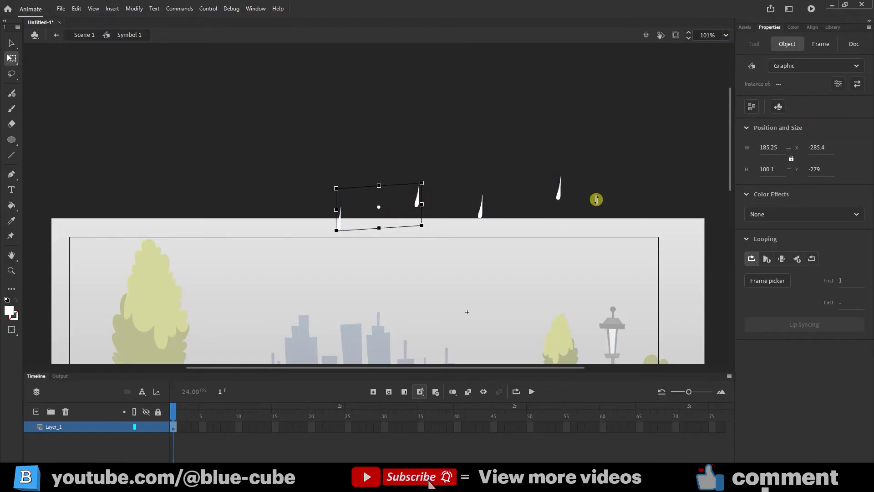
Step: Duplicate the four raindrops to the left and stagger their positions, about ten drops total
left_click(438, 158)
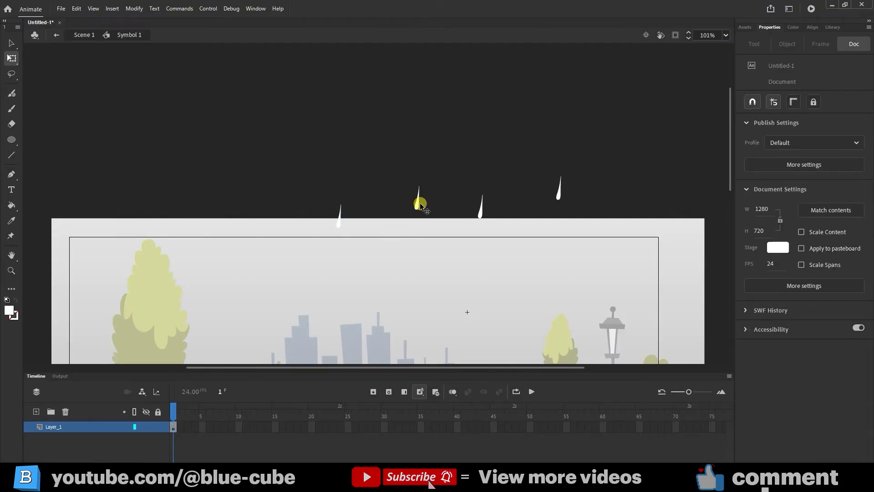
mouse_move(418, 201)
left_mouse_down()
mouse_move(397, 183)
mouse_move(343, 221)
left_mouse_up()
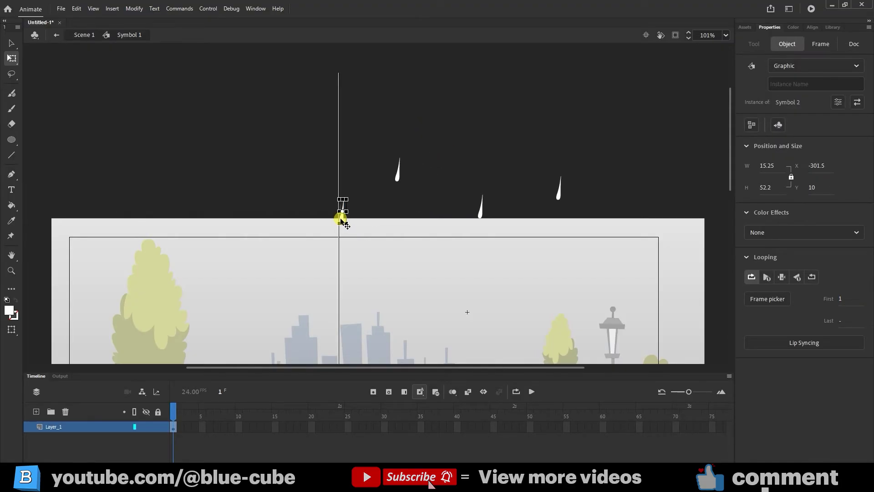
left_click_drag(629, 137, 225, 222)
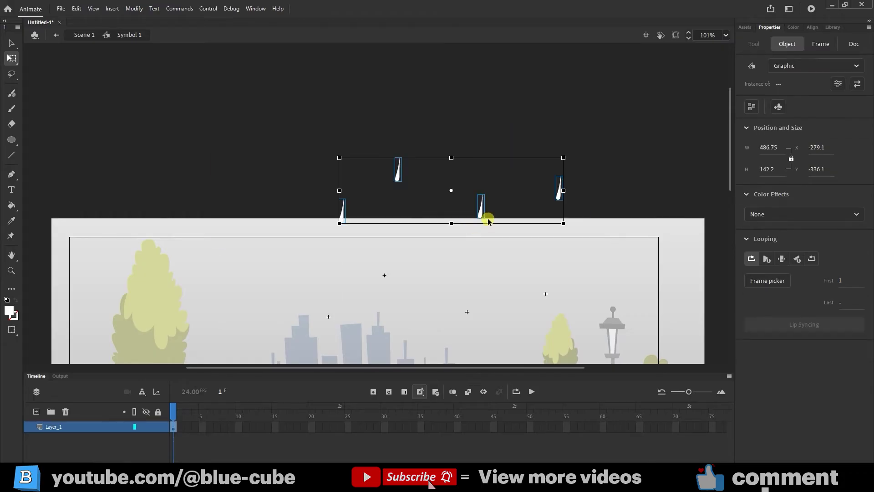
mouse_move(481, 217)
left_mouse_down()
mouse_move(232, 198)
mouse_move(232, 210)
left_mouse_up()
left_click(314, 202)
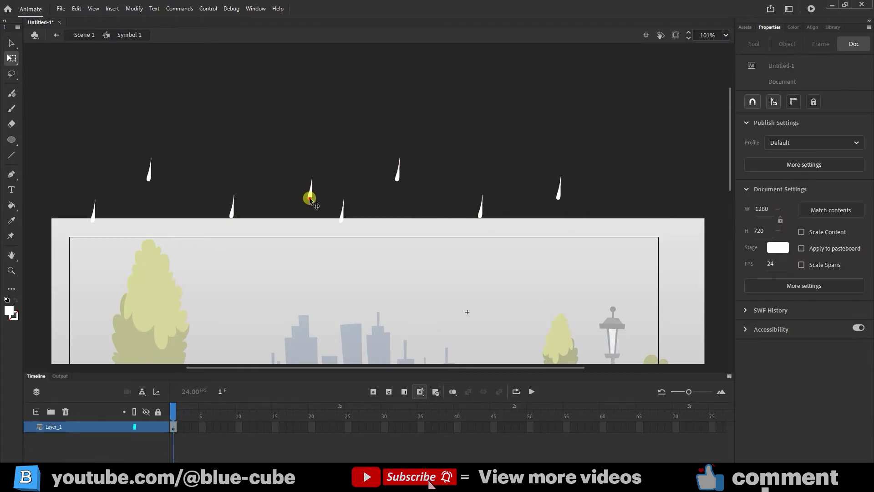
mouse_move(150, 176)
left_mouse_down()
mouse_move(187, 185)
mouse_move(642, 188)
mouse_move(692, 205)
left_mouse_up()
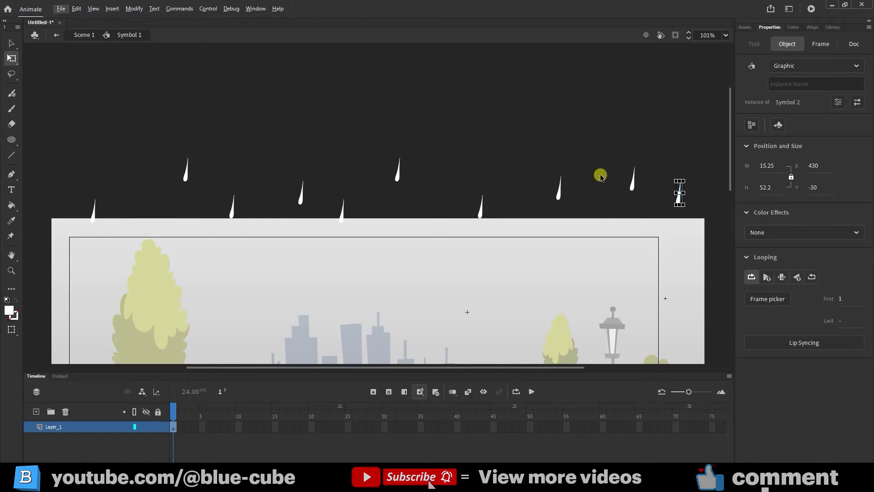
Step: Add a keyframe at frame 15 on Layer_1 and scrub the timeline to preview the rain
left_click(241, 430)
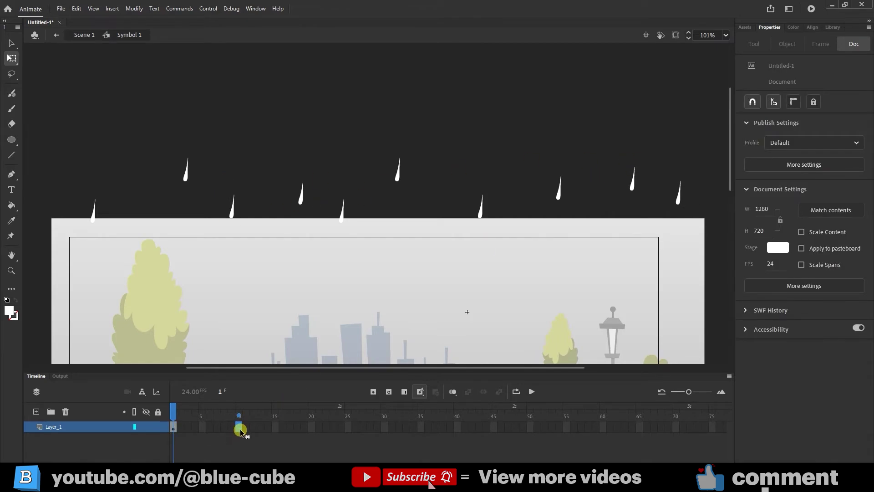
left_click(275, 429)
left_click(403, 392)
mouse_move(173, 414)
left_mouse_down()
mouse_move(198, 413)
mouse_move(173, 413)
left_mouse_up()
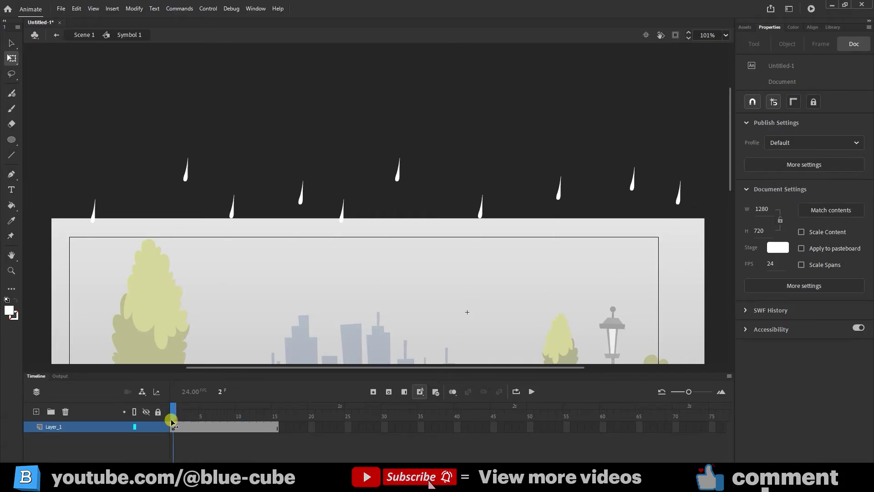
scroll(279, 341, "up", 3)
mouse_move(173, 413)
left_mouse_down()
mouse_move(199, 416)
mouse_move(174, 415)
left_mouse_up()
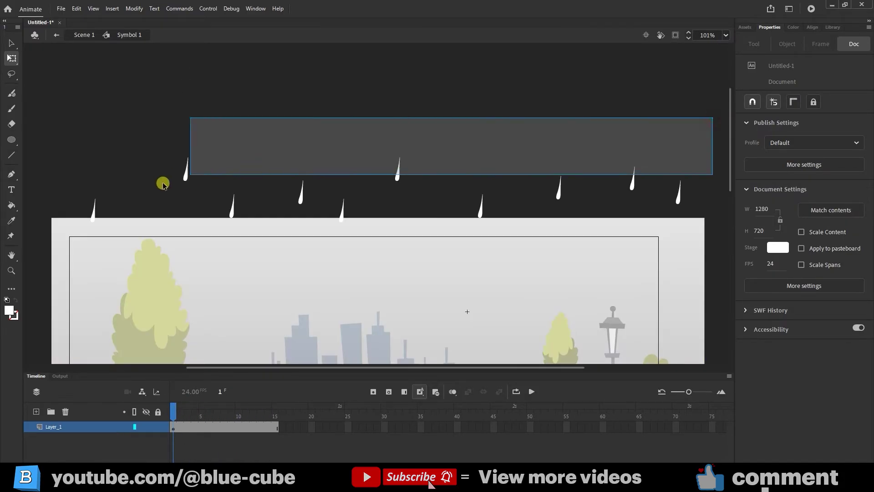
Step: Move the raindrop rows down over the stage and duplicate the bottom row below it
left_click_drag(713, 118, 47, 232)
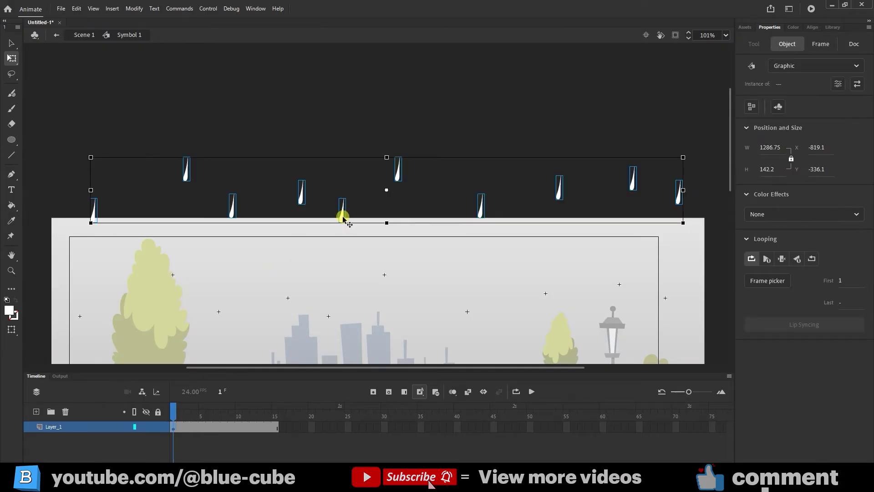
left_click(330, 301)
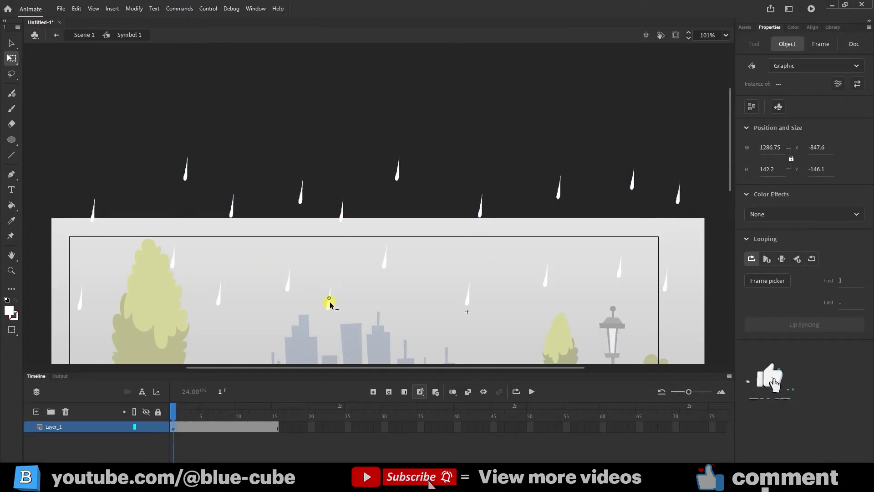
left_click(329, 301)
scroll(410, 239, "down", 3)
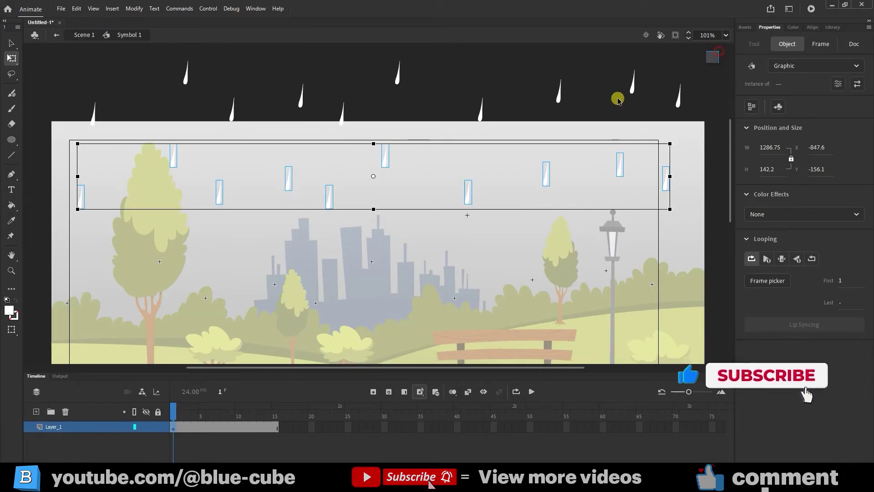
left_click(543, 111, "shift")
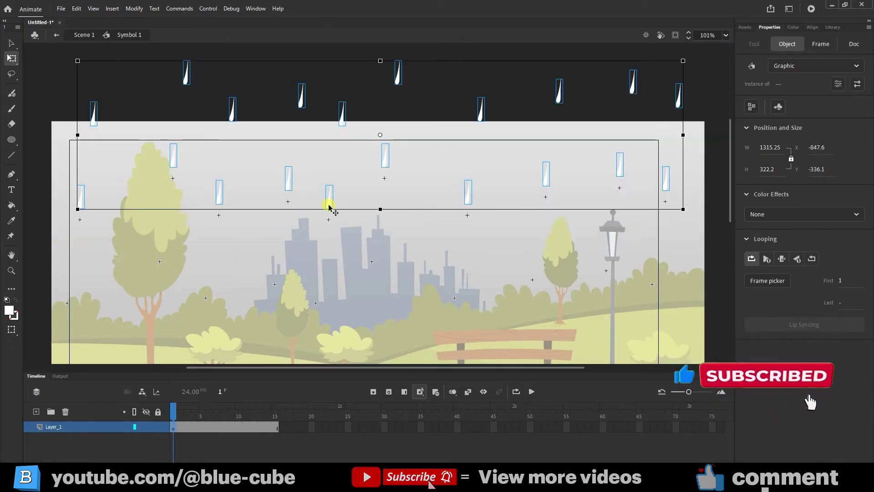
left_click(305, 357)
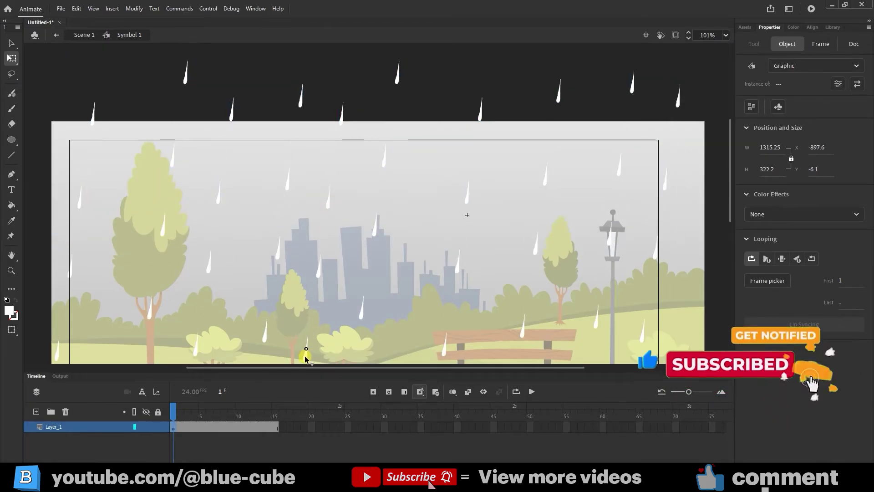
scroll(305, 358, "down", 5)
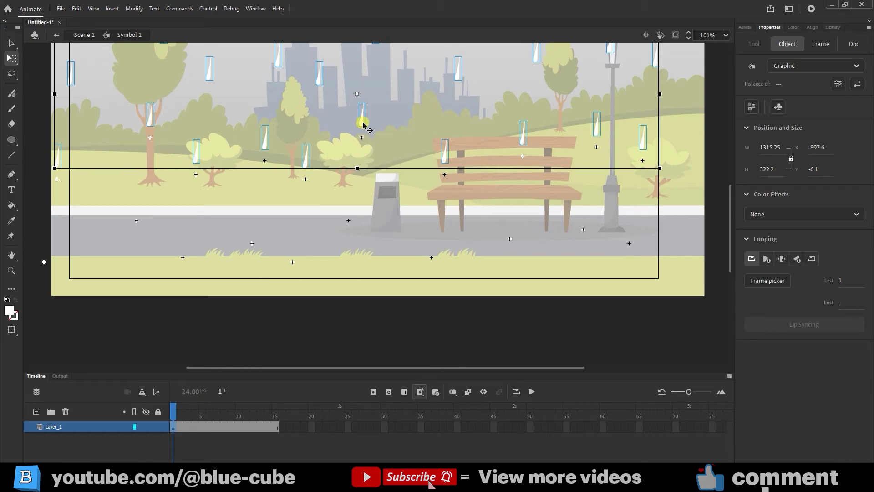
left_click_drag(363, 123, 343, 265)
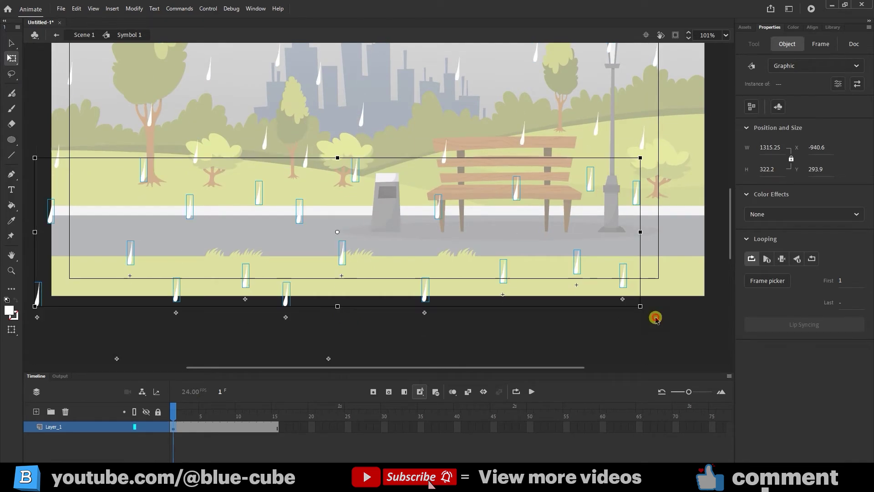
left_click(670, 322)
left_click_drag(677, 246, 30, 342)
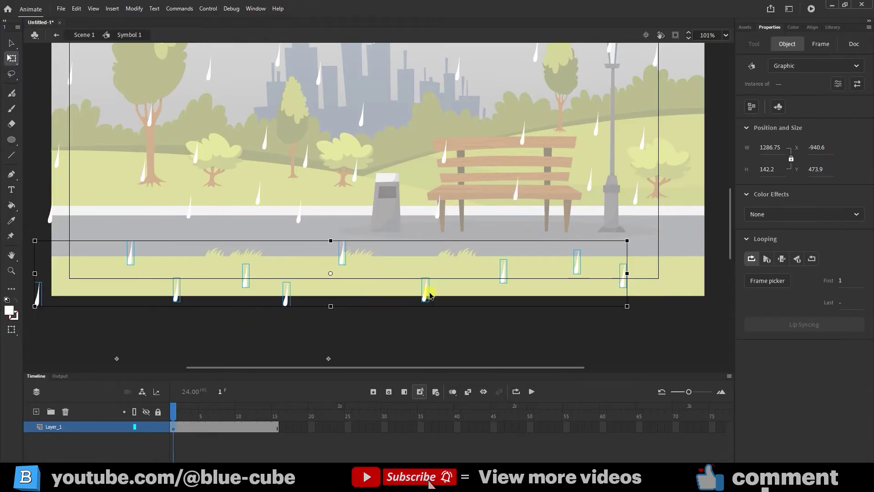
mouse_move(425, 298)
left_mouse_down()
mouse_move(405, 370)
mouse_move(412, 362)
left_mouse_up()
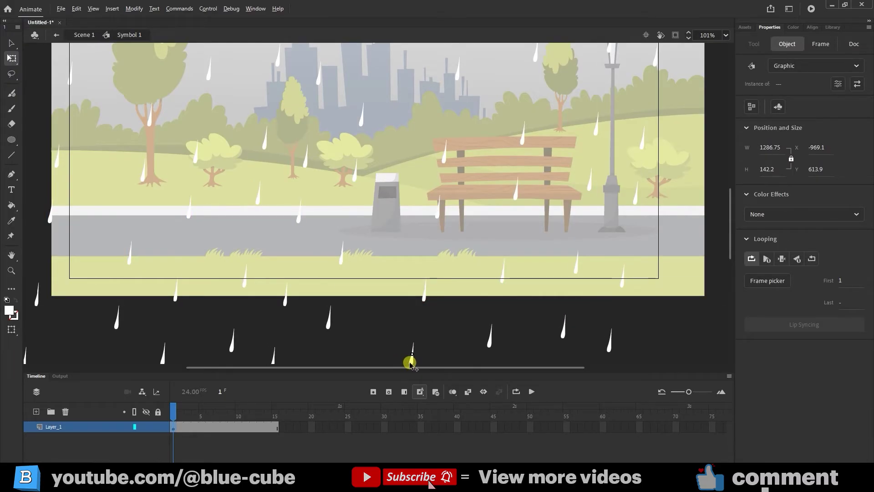
Step: Set the view to 75%, scrub the frames, and run Test Movie with Ctrl+Enter
left_click(411, 372)
scroll(363, 307, "up", 3)
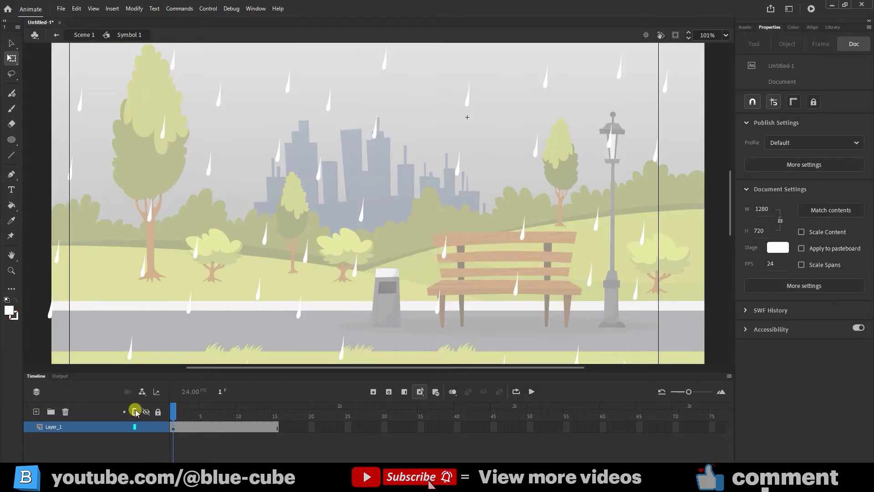
scroll(432, 265, "up", 3)
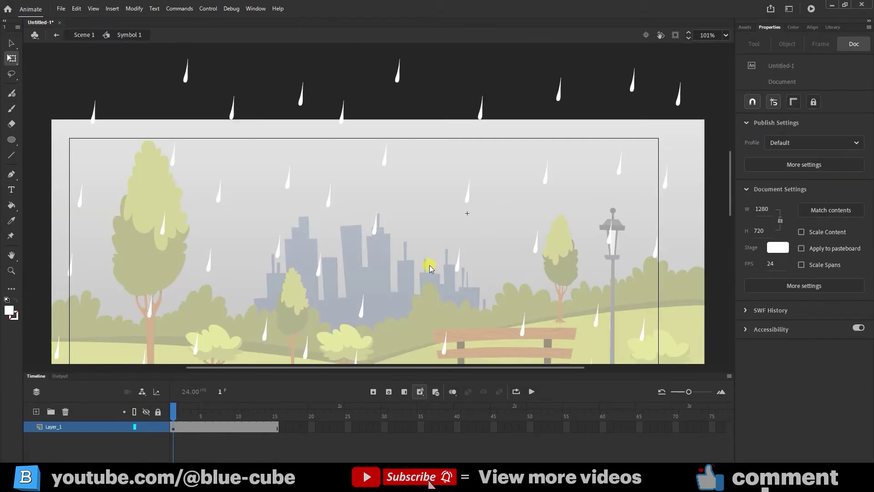
left_click(726, 34)
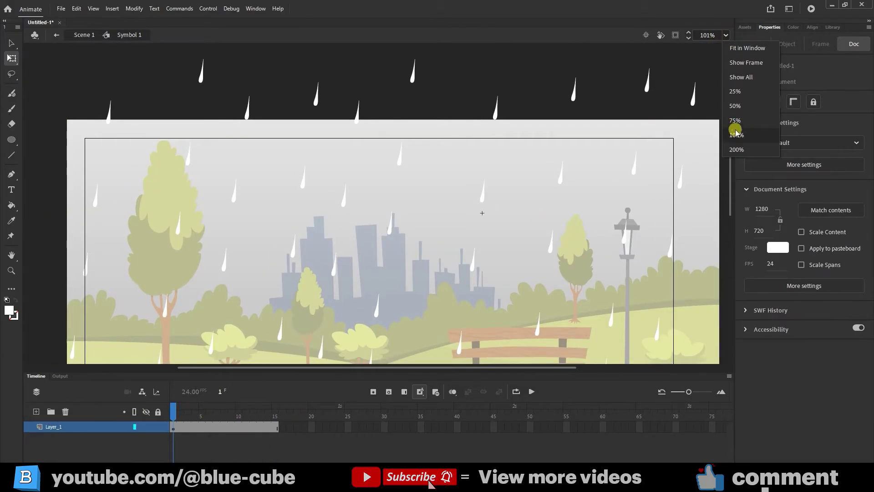
left_click(741, 125)
scroll(441, 271, "down", 3)
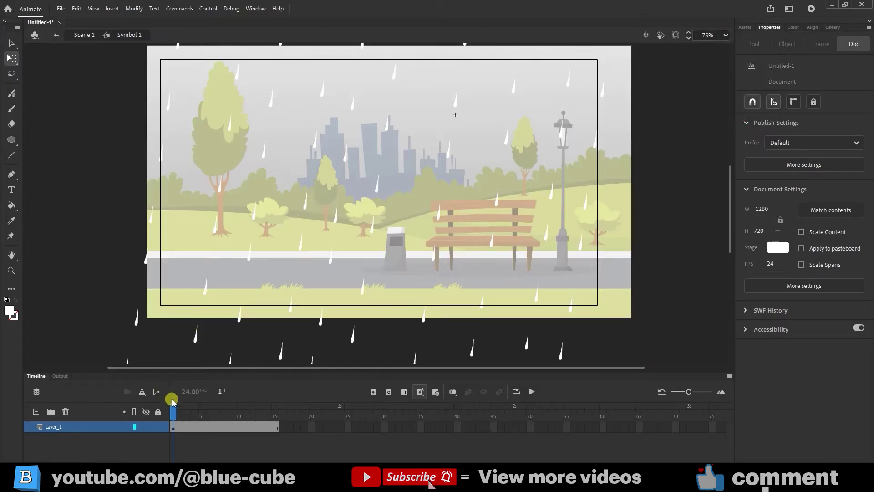
mouse_move(175, 415)
left_mouse_down()
mouse_move(247, 407)
mouse_move(173, 412)
left_mouse_up()
key("ctrl+Return")
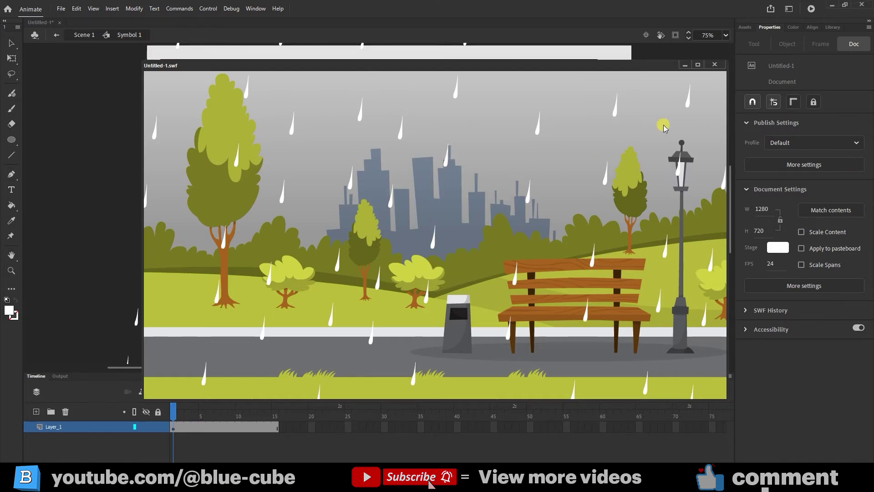
Step: Close the test window and Paste in Place the raindrops onto a new Layer_2
left_click(714, 65)
scroll(405, 259, "up", 3)
scroll(405, 258, "down", 3)
left_click_drag(668, 87, 219, 321)
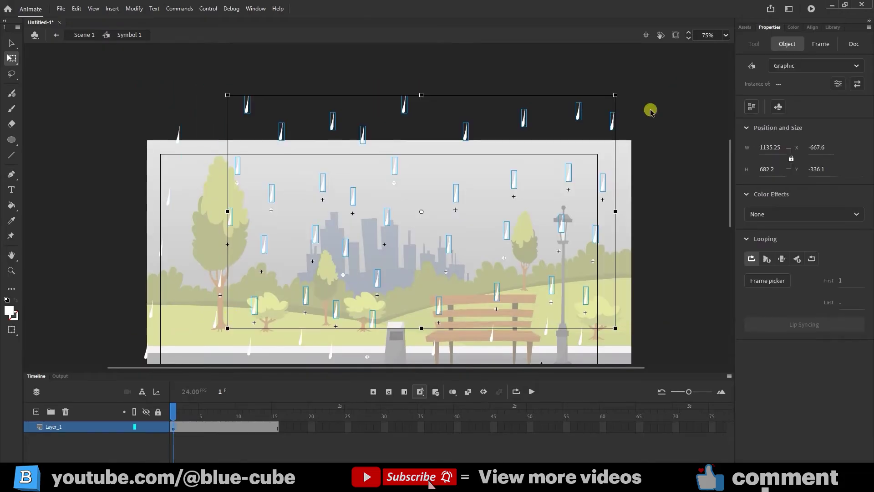
scroll(478, 273, "down", 3)
scroll(478, 274, "up", 5)
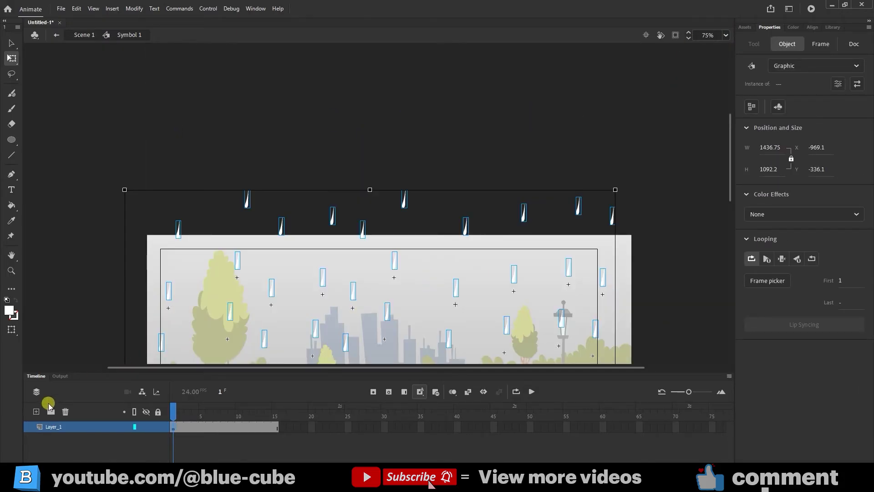
left_click(36, 412)
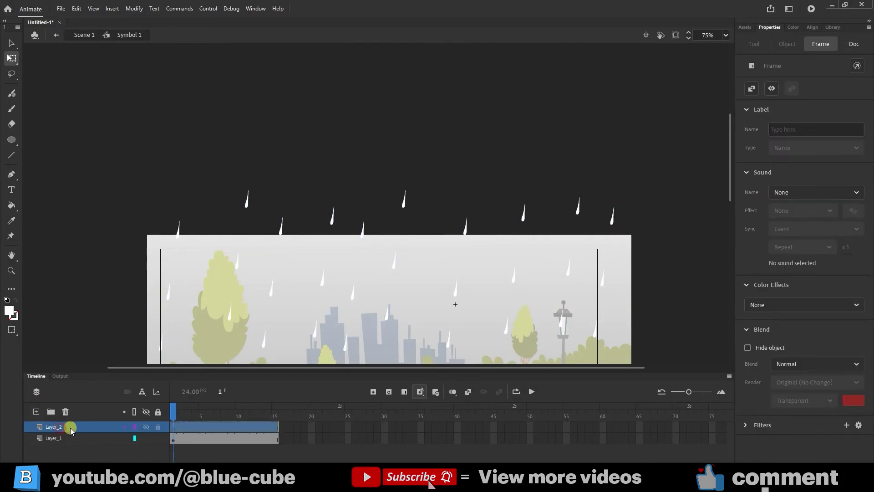
key("ctrl+shift+v")
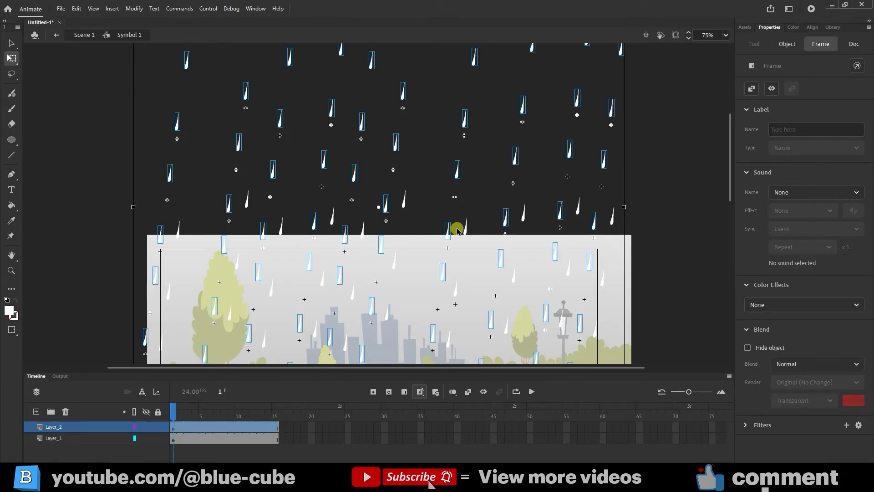
scroll(458, 230, "up", 3)
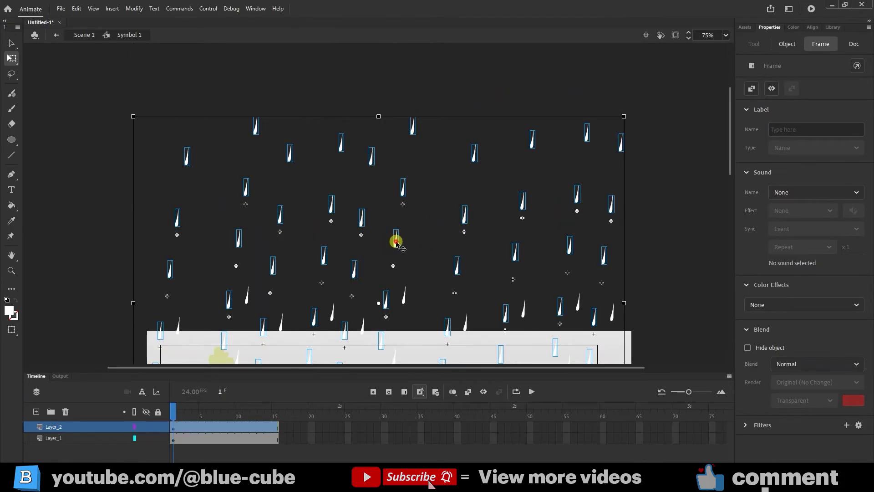
Step: Drag the pasted raindrop block upward above the first rain
left_click_drag(396, 243, 451, 36)
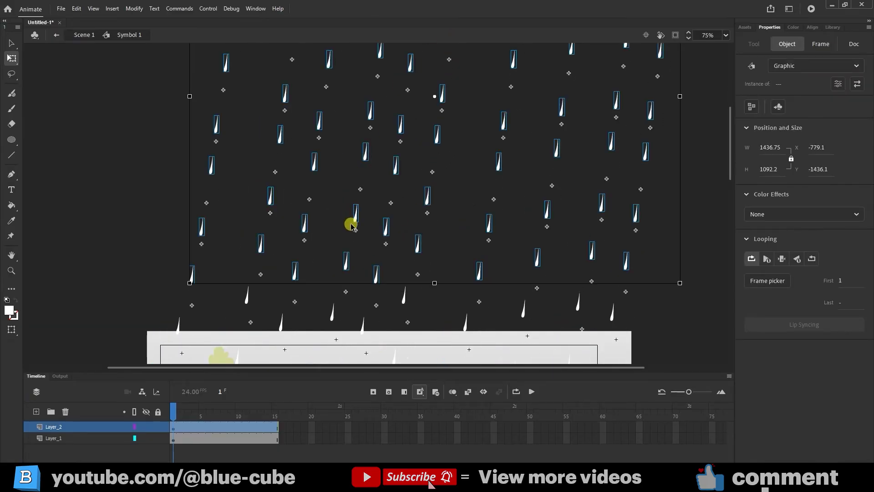
left_click_drag(390, 228, 354, 218)
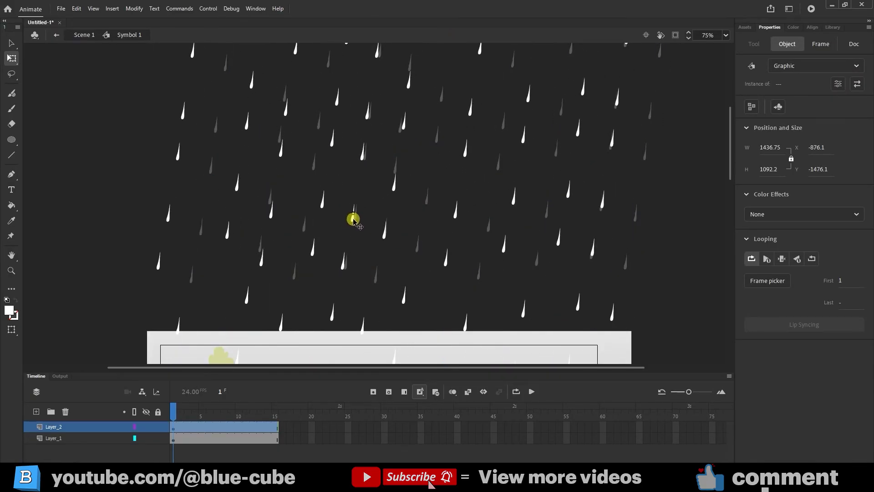
left_click_drag(353, 218, 387, 225)
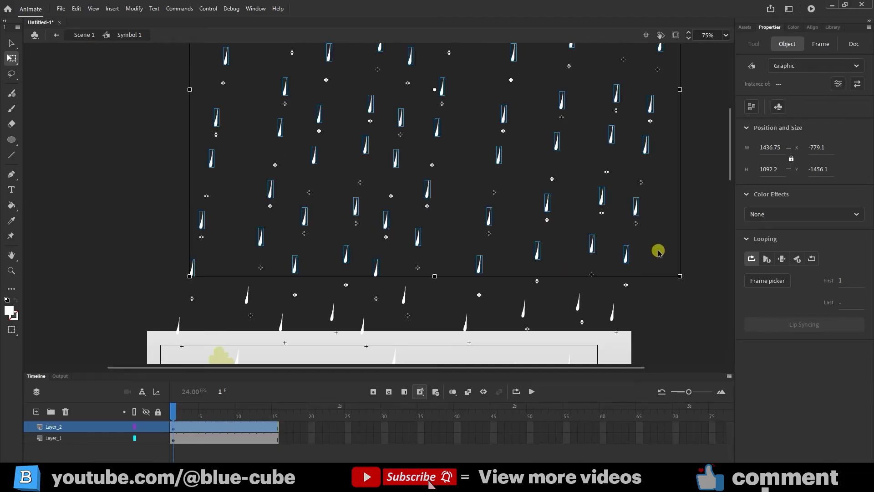
left_click(691, 219)
scroll(459, 213, "down", 3)
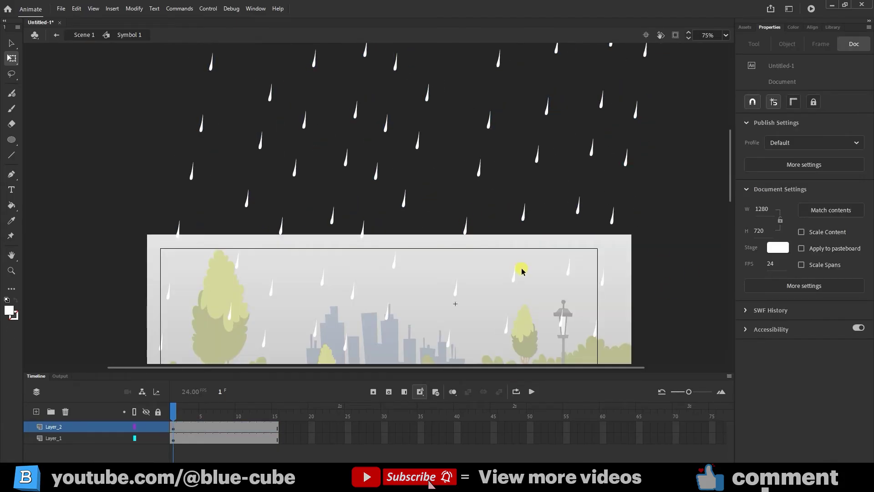
scroll(485, 277, "up", 3)
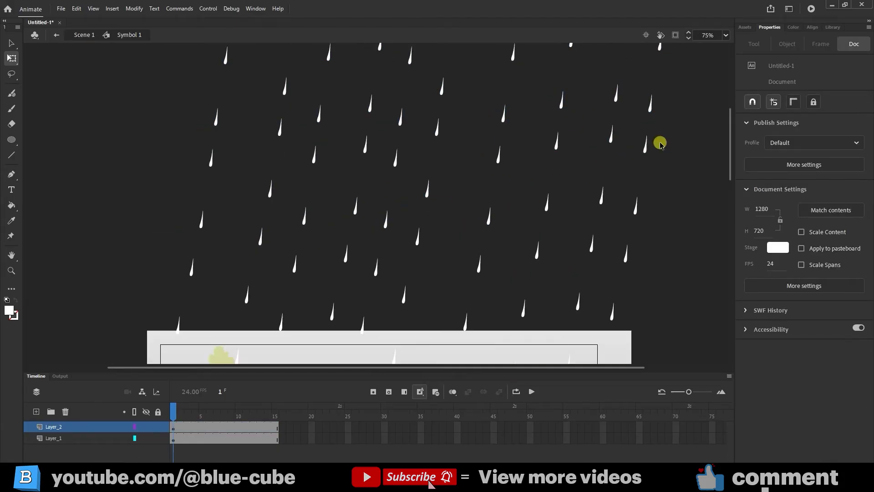
Step: Set the view to 100%, zoom out, and scrub the frames to check the falling rain
left_click(725, 35)
left_click(746, 134)
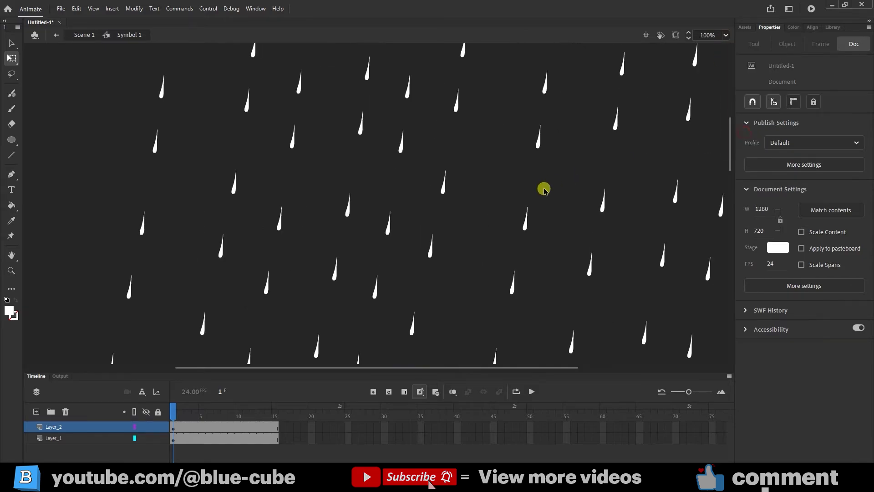
key("ctrl+minus")
key("ctrl+minus")
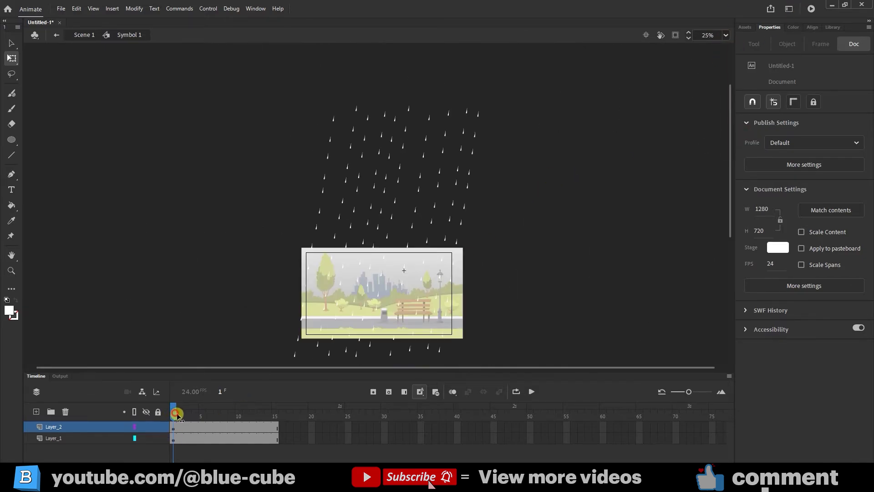
left_click_drag(177, 414, 300, 411)
scroll(409, 273, "down", 3)
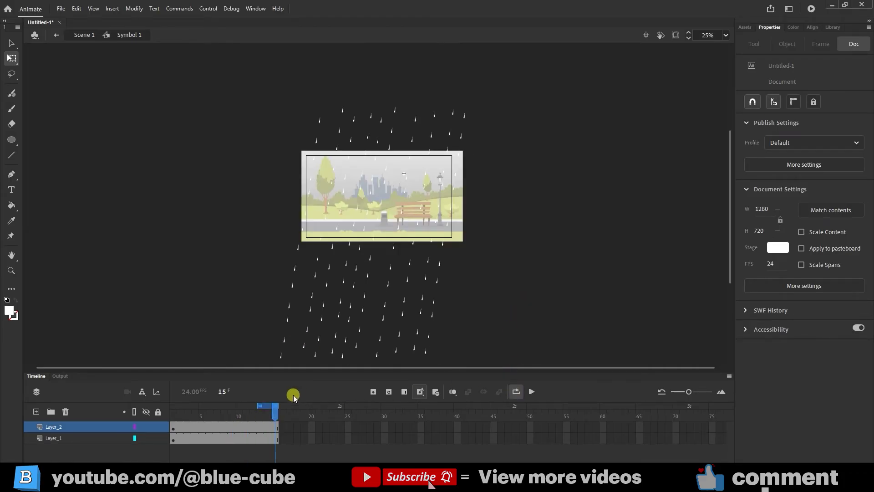
Step: Set looping playback over frames 1–15 and move the playhead to frame 15
left_click_drag(258, 408, 171, 408)
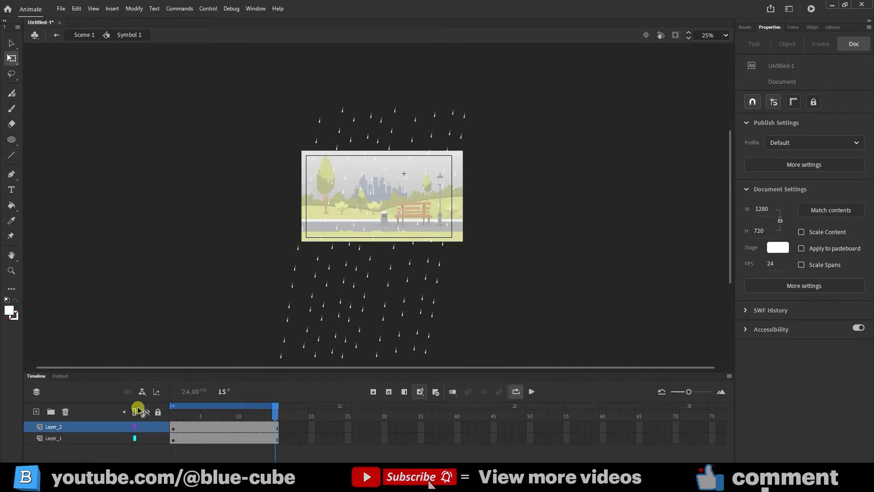
left_click(173, 416)
left_click(276, 429)
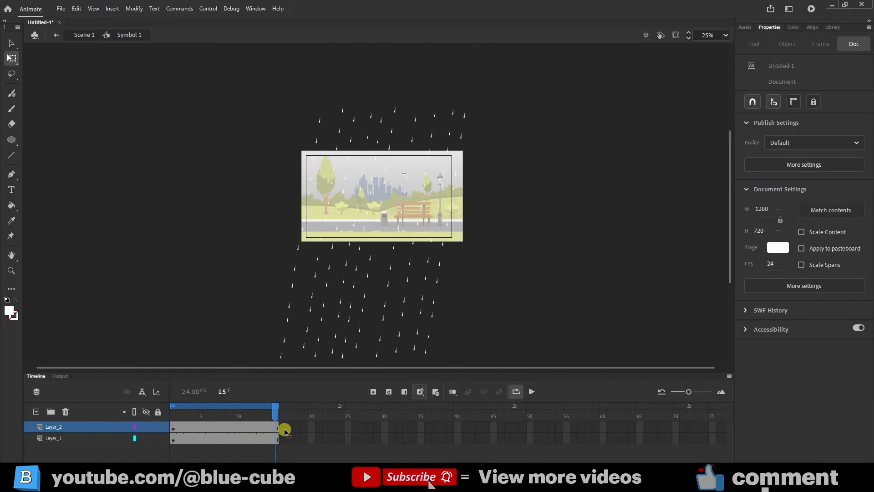
Step: Return to Scene 1 at 100% zoom and set the frame 15 rain's Alpha to 30%
left_click(82, 35)
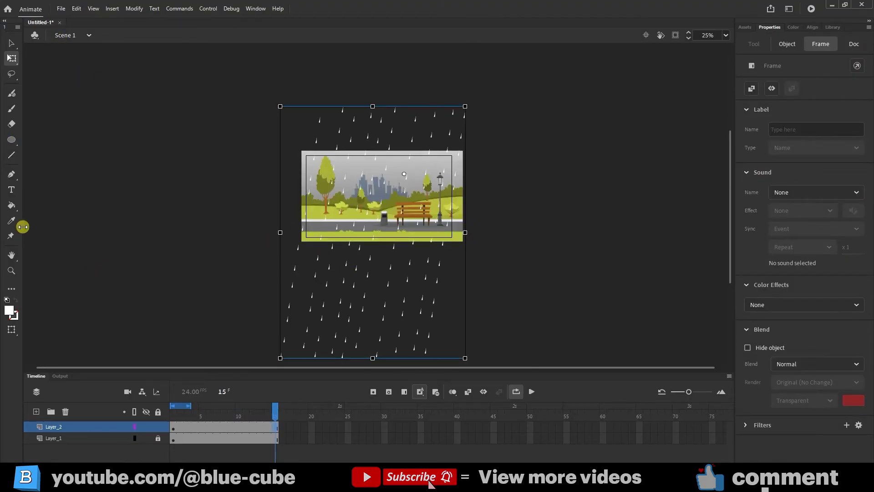
left_click(646, 35)
key("ctrl+1")
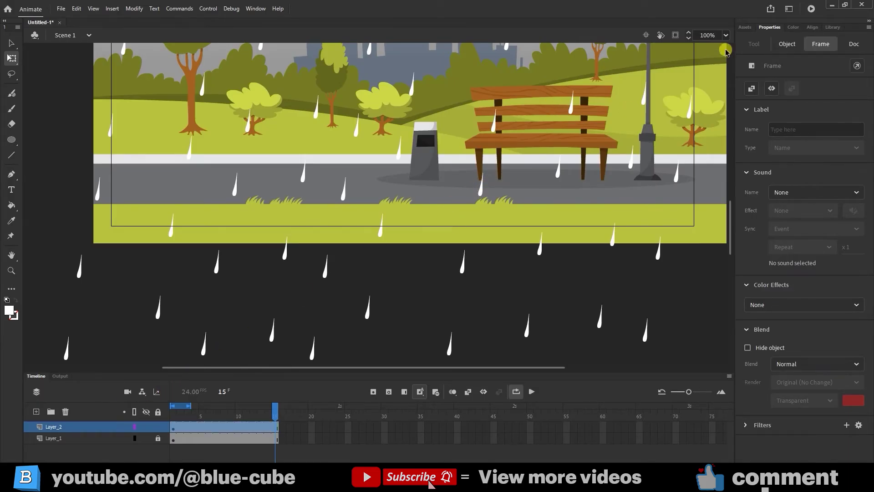
left_click(785, 47)
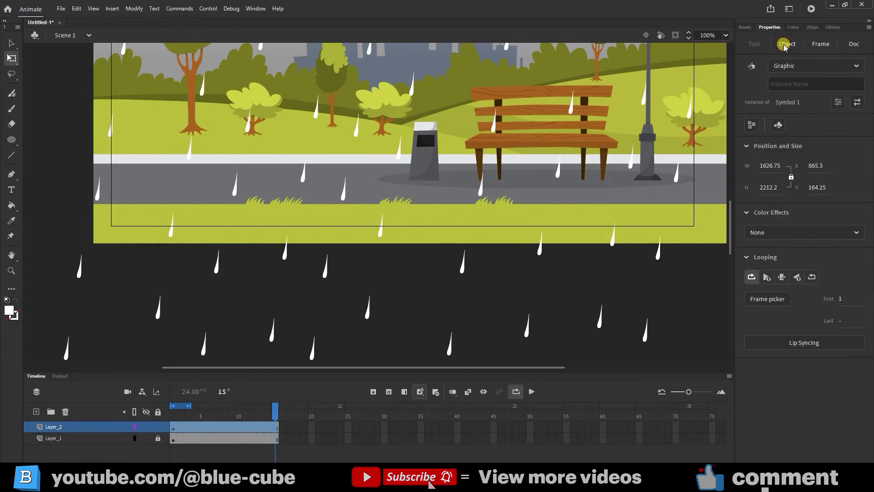
left_click(764, 232)
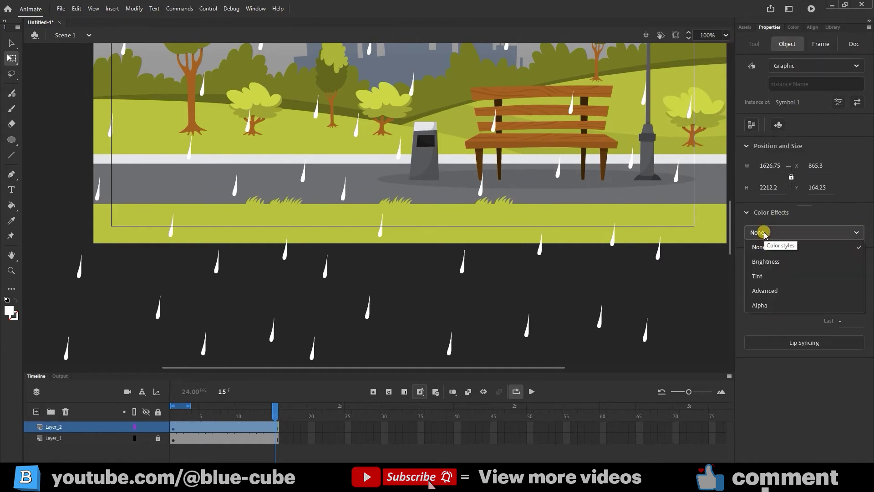
left_click(760, 303)
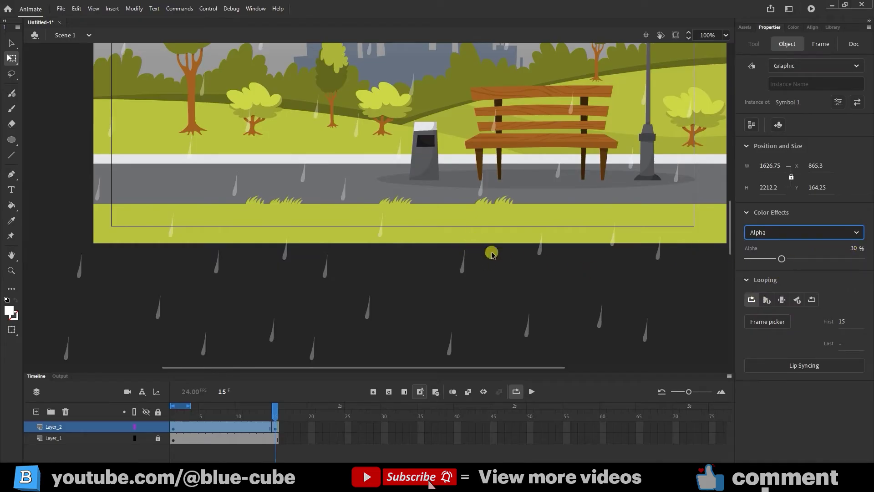
Step: Select the rain on frame 1 of Layer_2 and apply an Alpha colour effect
left_click_drag(275, 416, 175, 417)
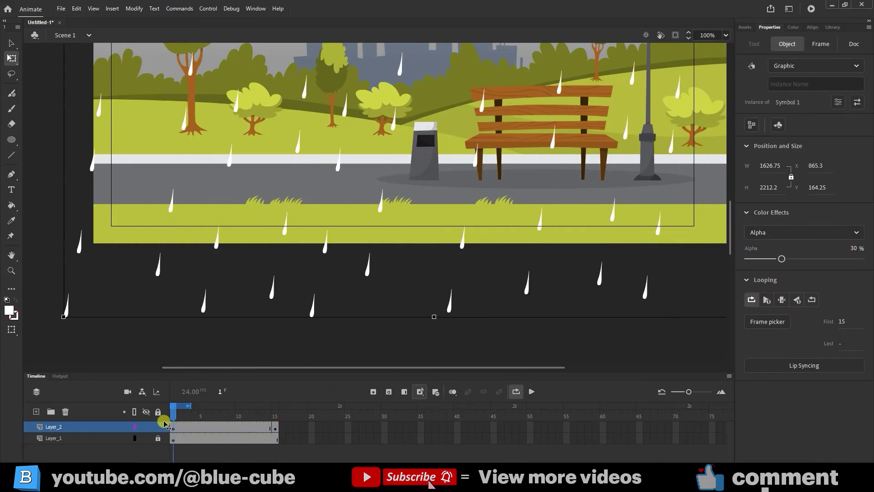
left_click(239, 336)
left_click(175, 425)
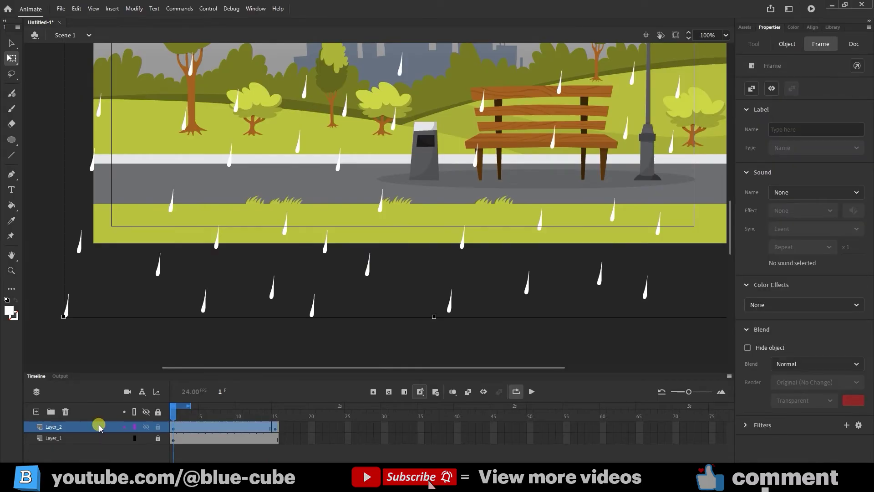
left_click(787, 44)
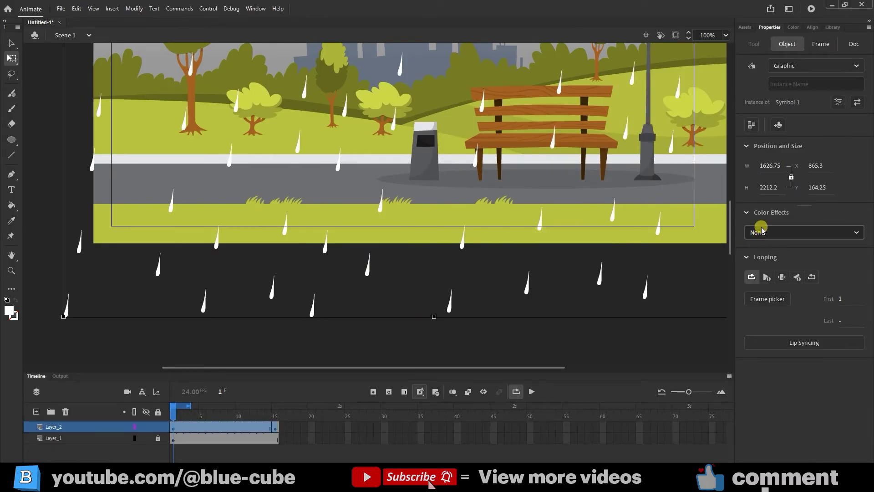
left_click(804, 232)
left_click(768, 295)
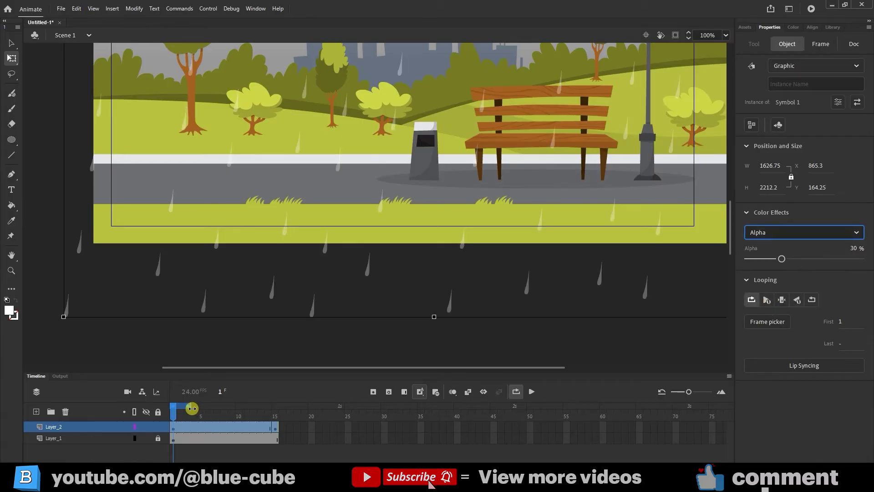
Step: Deselect the rain and run Test Movie (Ctrl+Enter) to watch the SWF preview
left_click(506, 393)
left_click(177, 411)
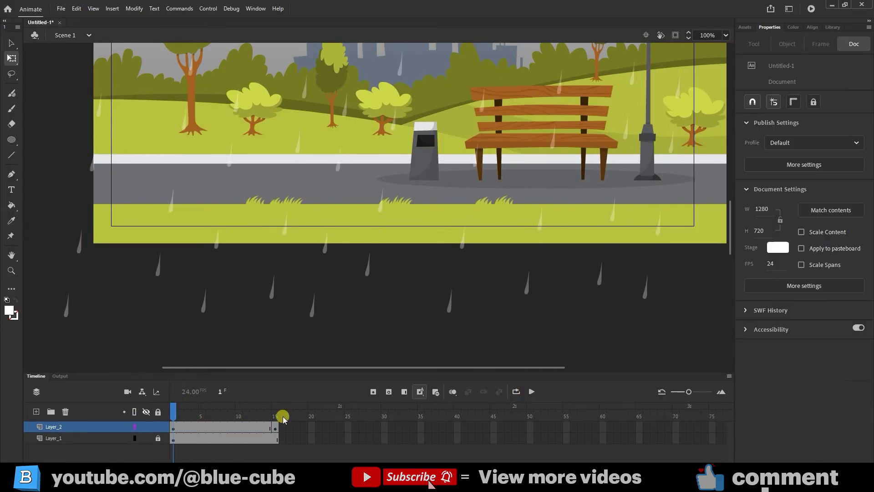
key("ctrl+Return")
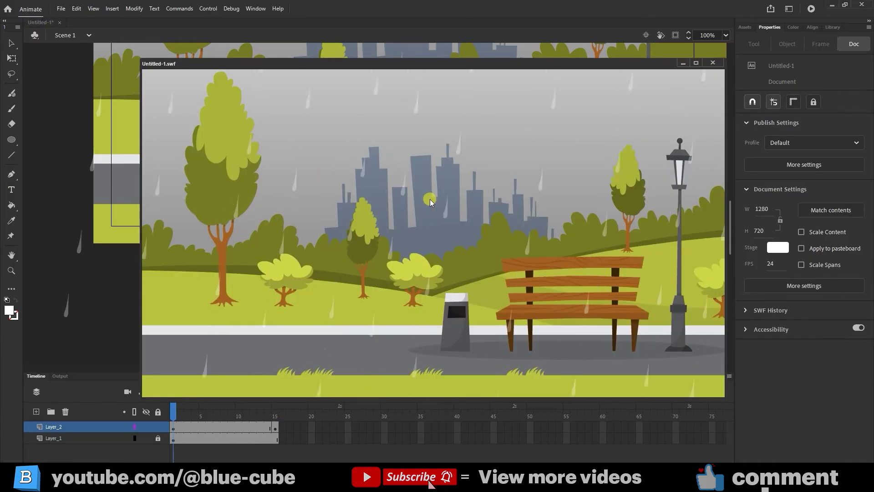
Step: Close the preview, edit the rain graphic in place, and select individual raindrops
key("ctrl+w")
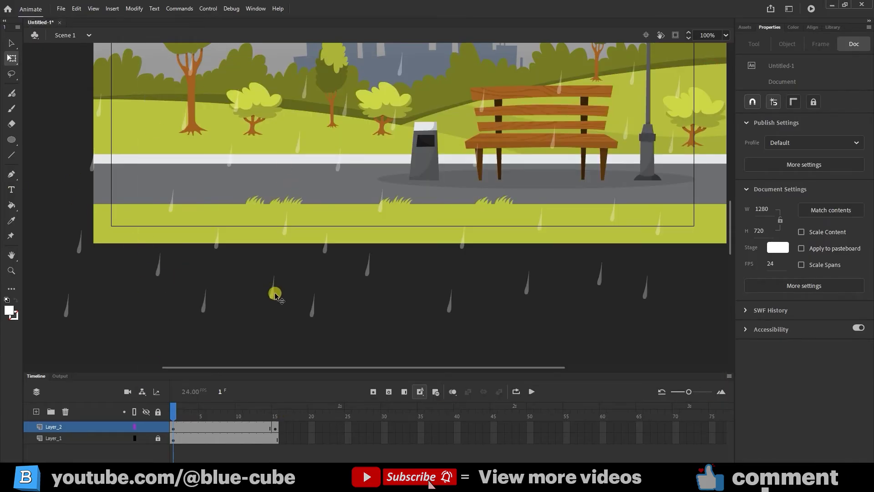
left_click(276, 294)
double_click(272, 296)
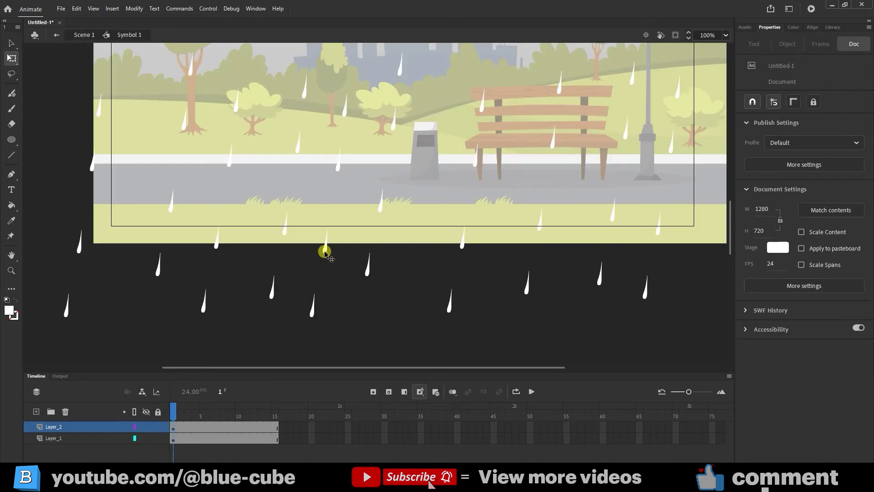
scroll(366, 234, "up", 5)
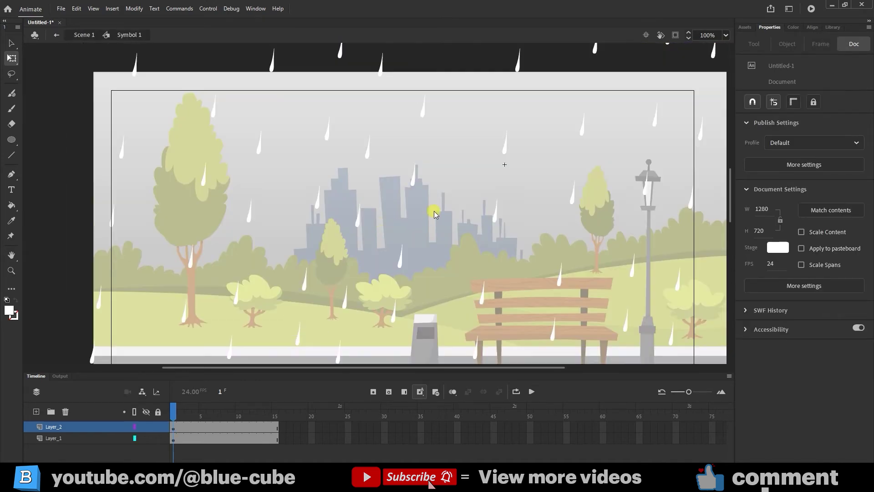
left_click(418, 178)
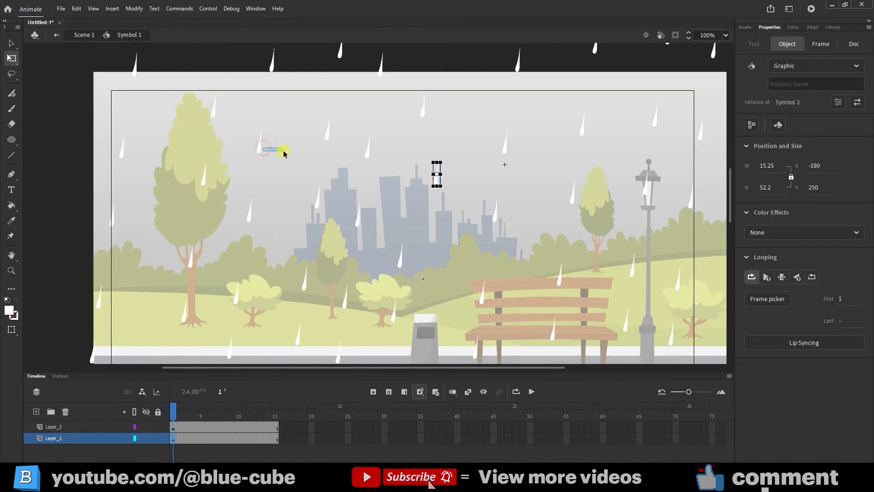
left_click(285, 152)
Step: Move raindrops to new spots, including beside the trash bin and over the city buildings
left_click_drag(273, 143, 199, 106)
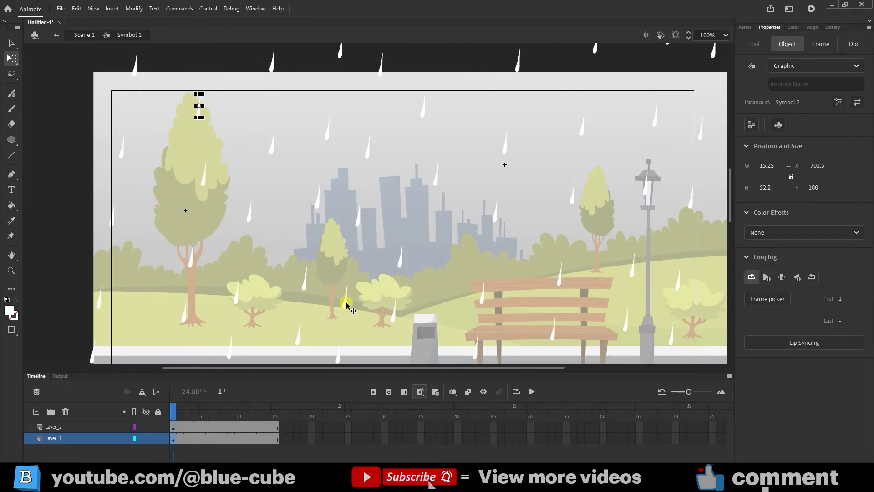
left_click_drag(348, 306, 419, 310)
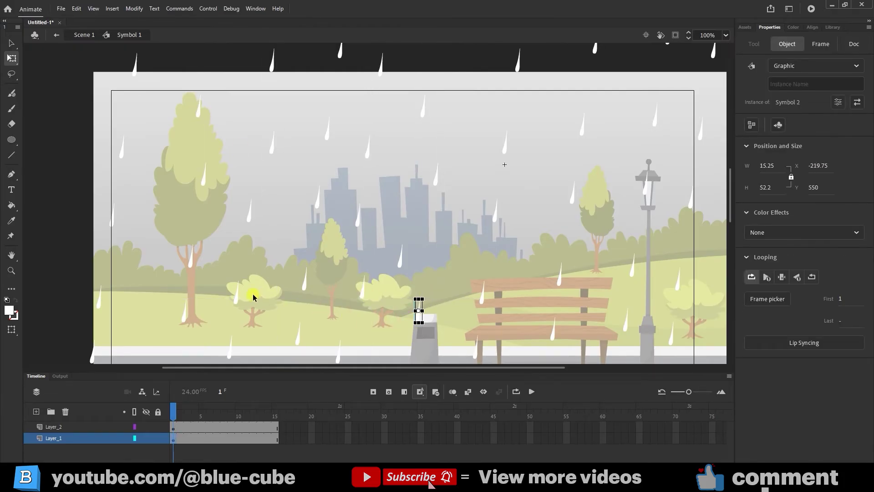
scroll(506, 204, "up", 5)
left_click_drag(218, 287, 478, 130)
scroll(478, 205, "down", 8)
left_click_drag(481, 258, 445, 276)
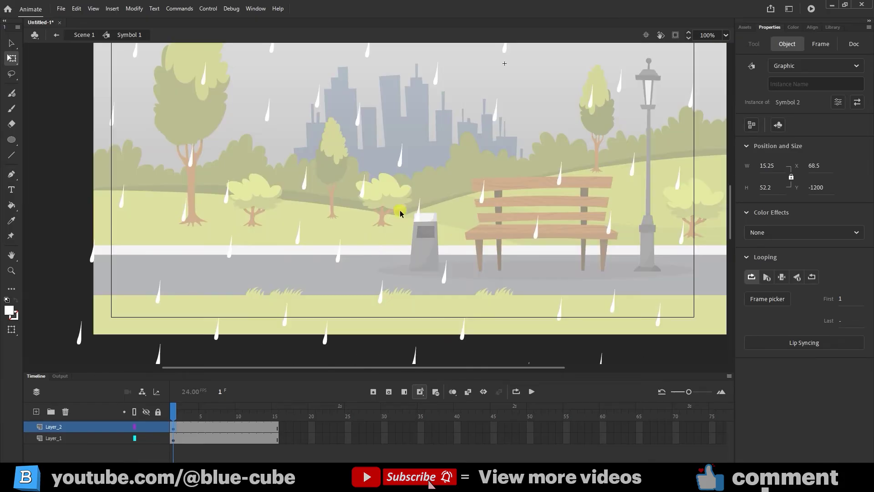
left_click(401, 213)
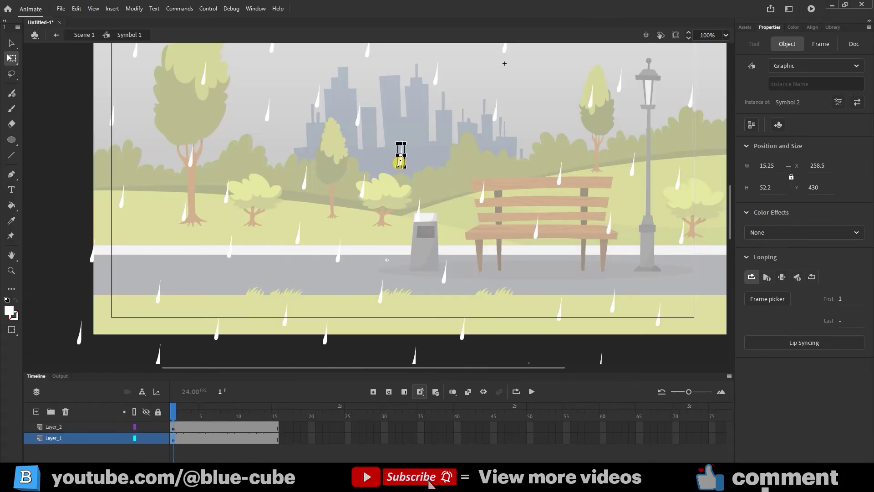
scroll(509, 231, "up", 5)
scroll(281, 205, "up", 5)
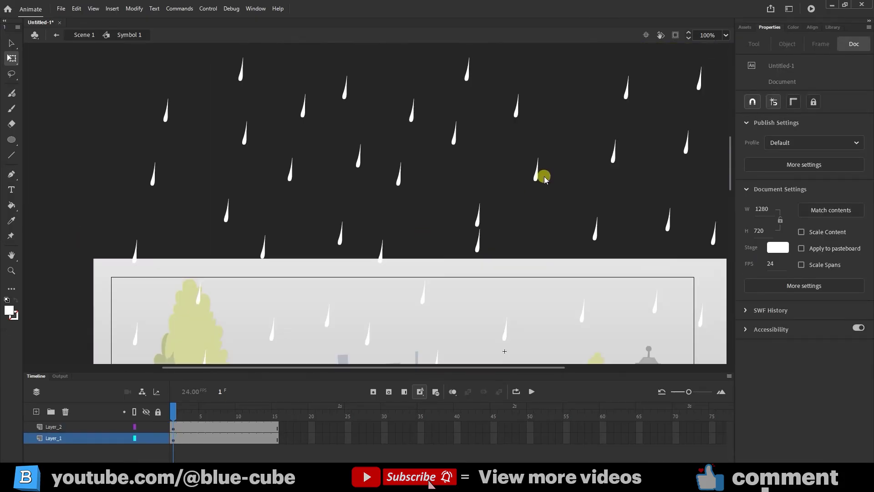
scroll(629, 161, "up", 5)
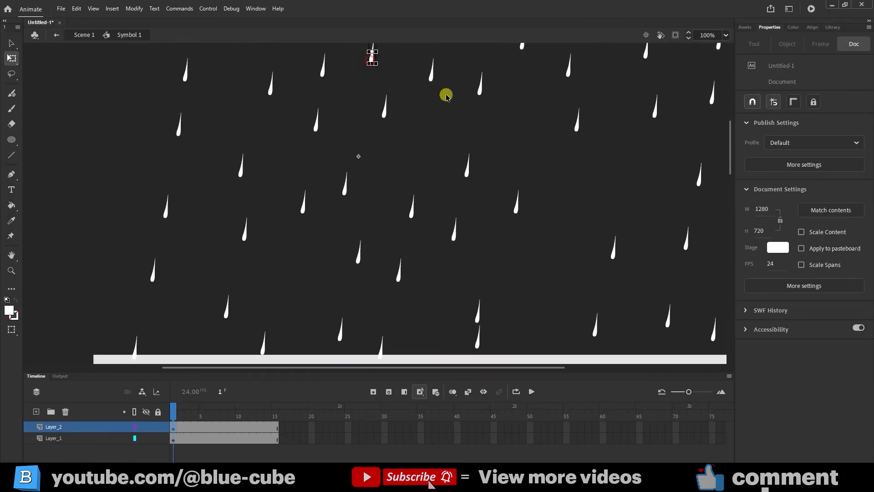
Step: Go back to Scene 1 and test-preview the rain with the rearranged drops
left_click(84, 35)
scroll(274, 205, "down", 5)
scroll(307, 221, "down", 5)
key("ctrl+Return")
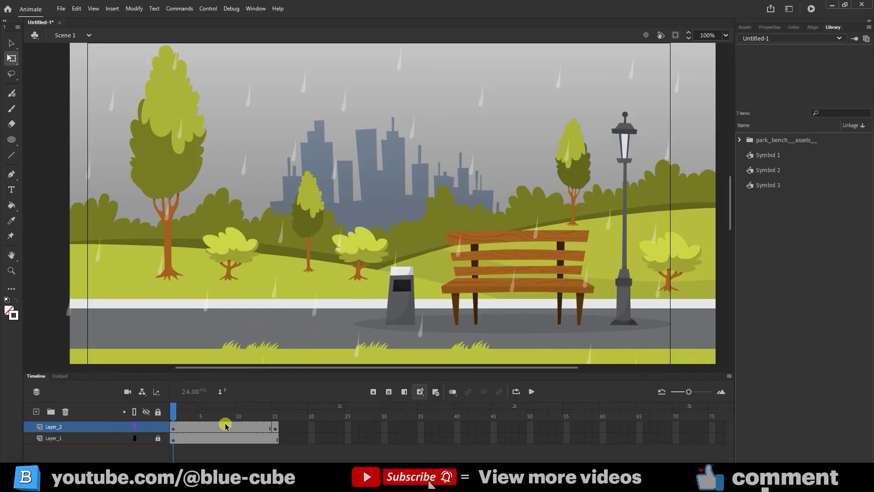
Step: On new Layer_5, draw a flat oval on the road with no fill and a white stroke
mouse_move(151, 427)
left_click(37, 412)
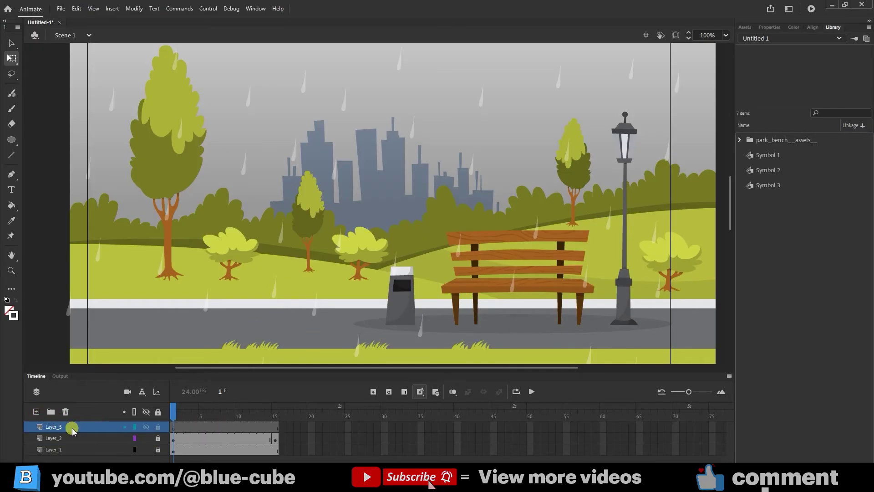
left_click(11, 139)
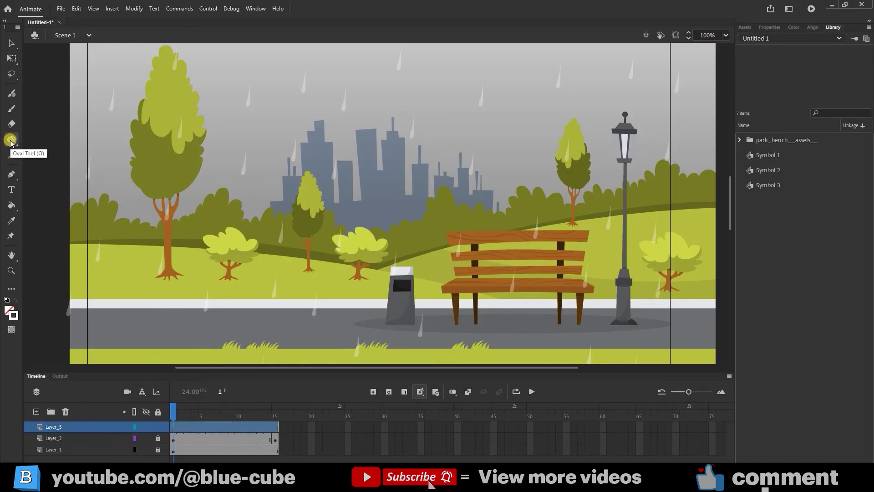
left_click(770, 27)
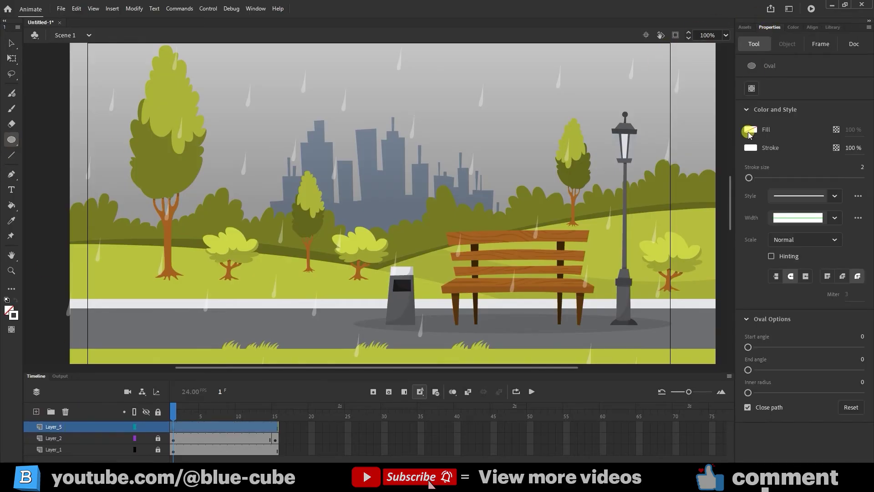
left_click(753, 129)
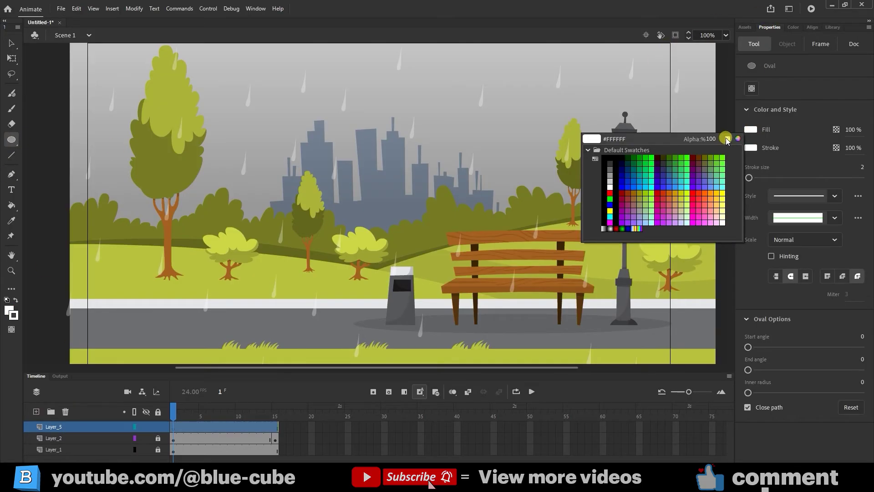
left_click(727, 138)
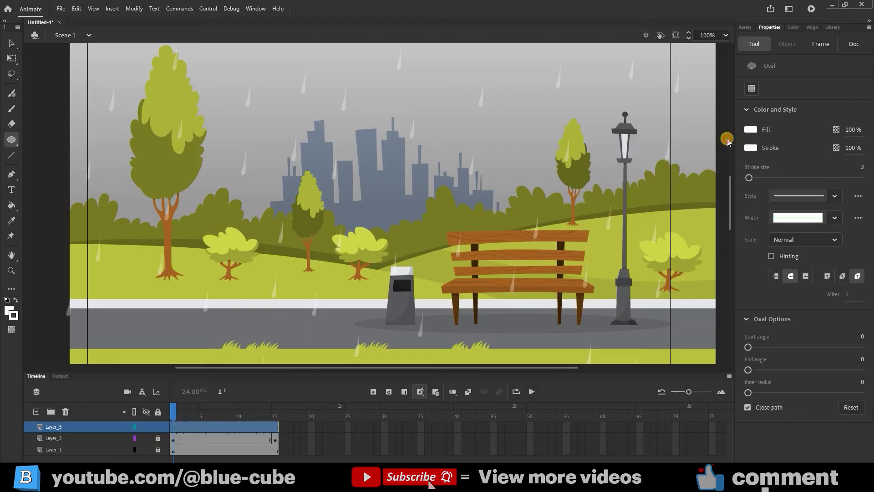
left_click(751, 148)
left_click(612, 204)
left_click_drag(213, 318, 262, 326)
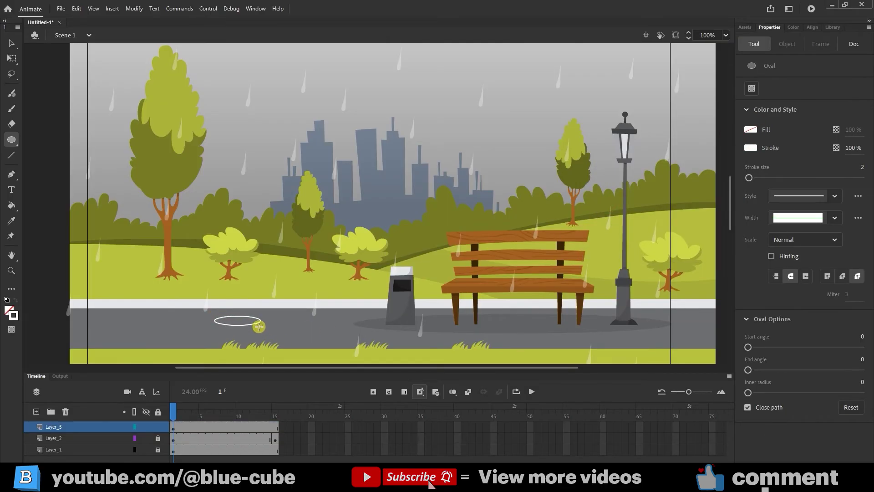
Step: Select the white oval and convert it with F8 into Graphic symbol Symbol 4
left_click(11, 58)
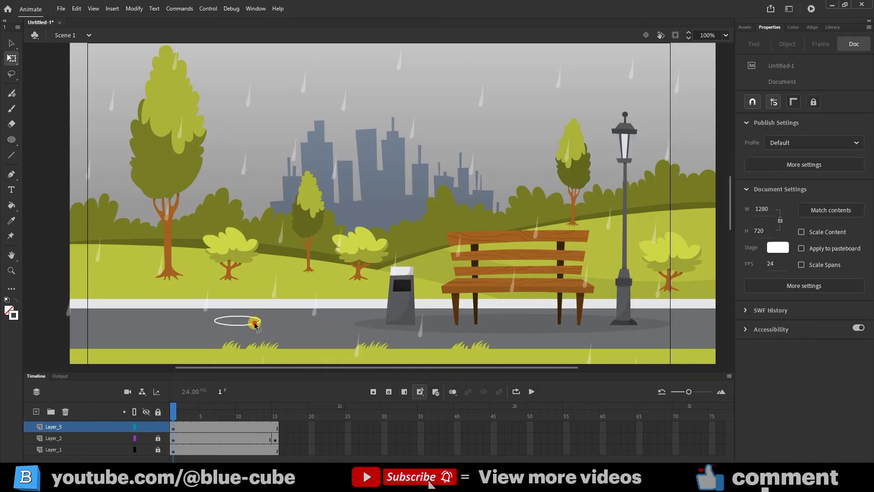
left_click(256, 324)
key("F8")
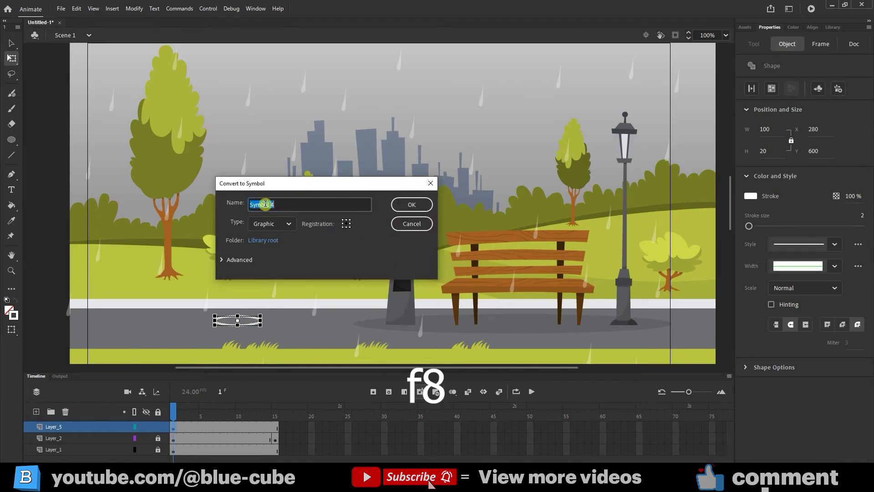
left_click(410, 204)
left_click(281, 326)
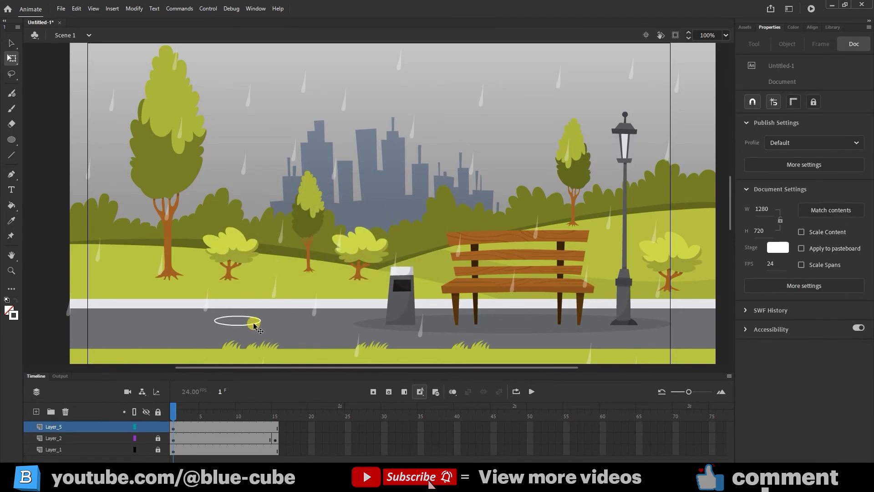
Step: Open Symbol 4 for editing and zoom in closely around the oval
double_click(252, 326)
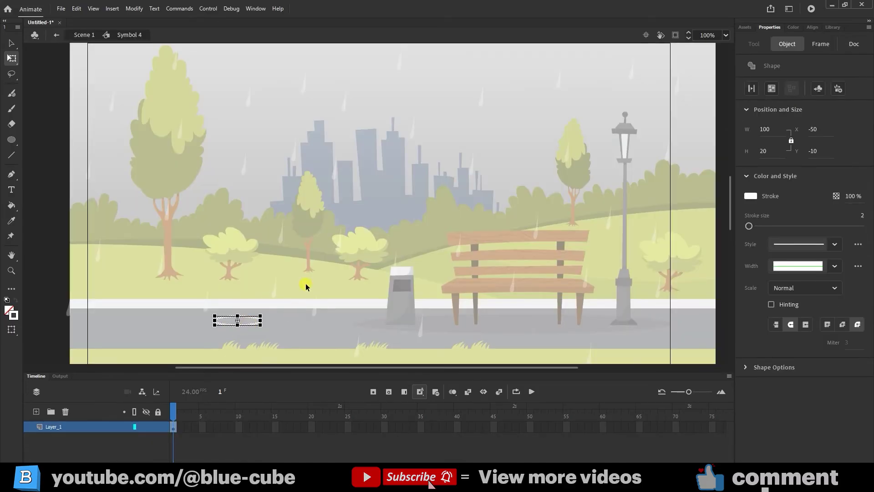
left_click(11, 271)
left_click_drag(351, 250, 150, 366)
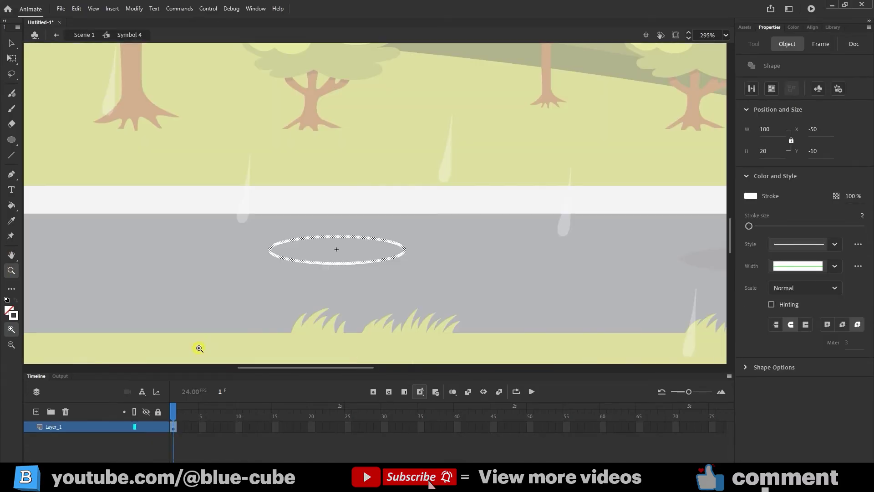
Step: Convert the oval into nested Graphic symbol Symbol 5 and open it for editing
left_click(12, 59)
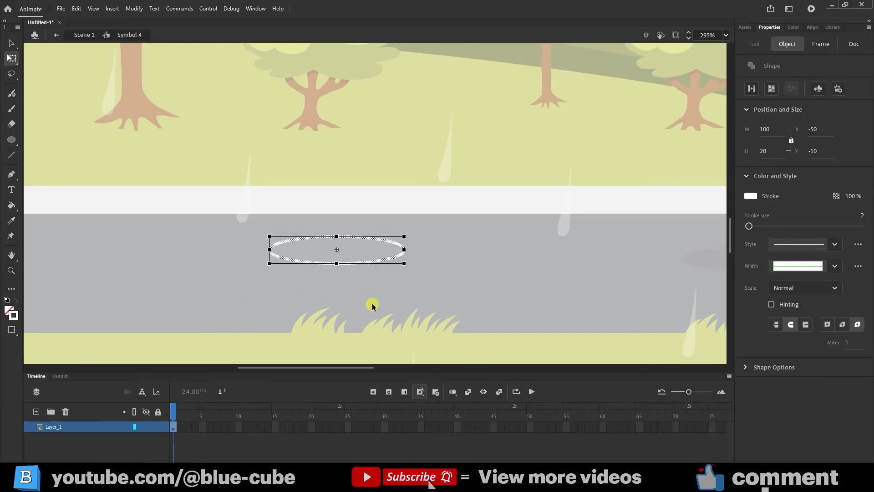
key("F8")
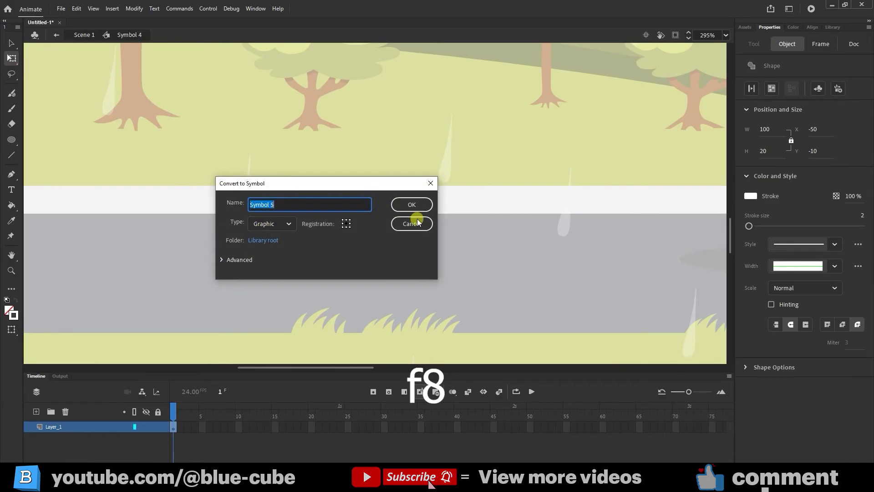
left_click(413, 204)
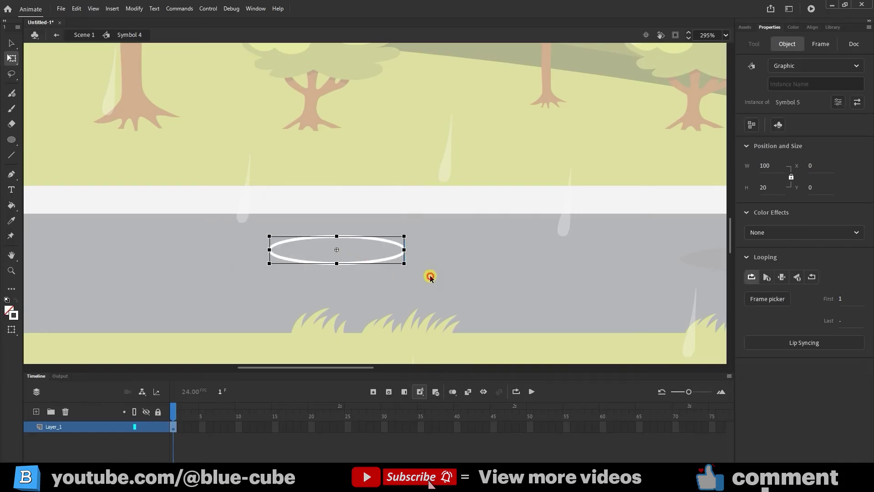
left_click(421, 275)
left_click(376, 264)
double_click(374, 262)
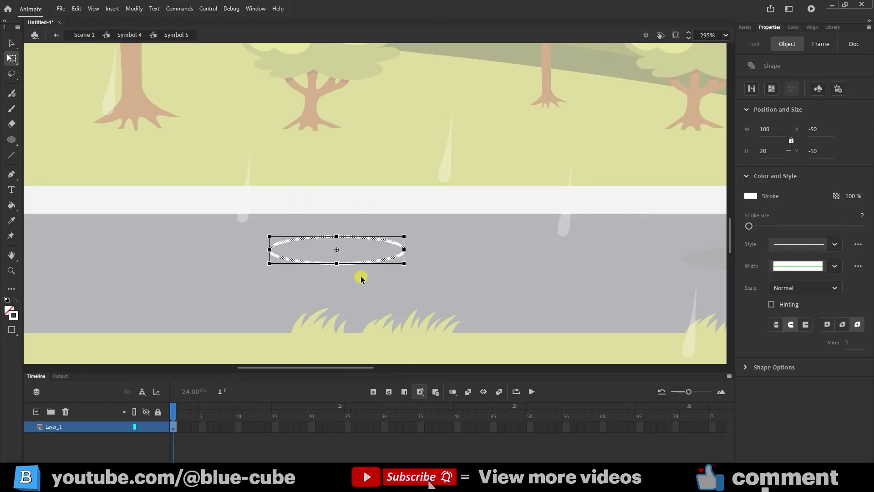
Step: Inside Symbol 5, convert the oval with F8 into Graphic Symbol 6
left_click(255, 413)
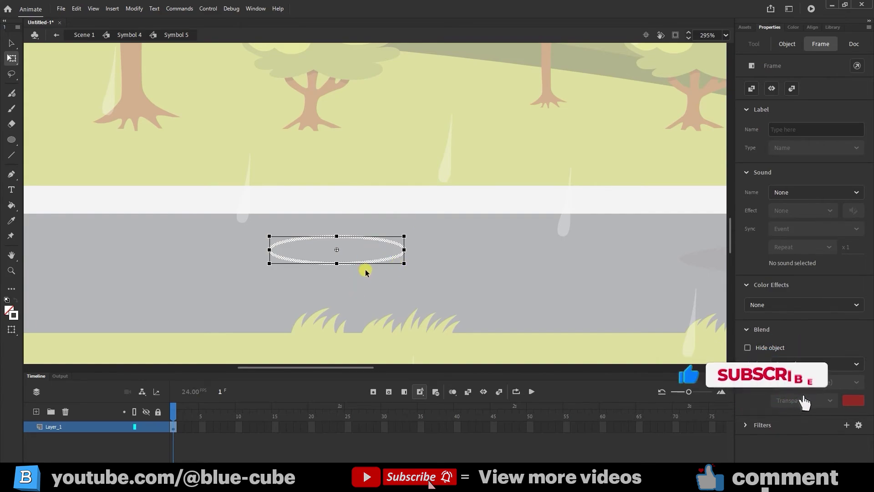
key("F8")
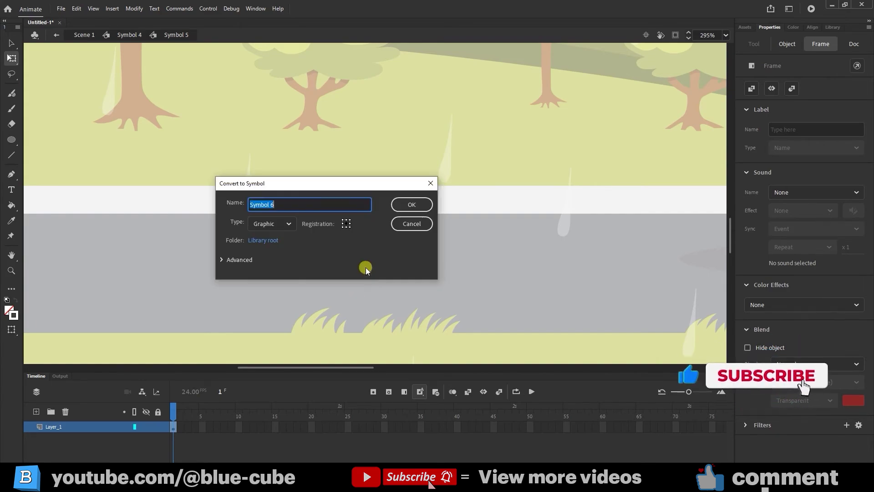
left_click(411, 204)
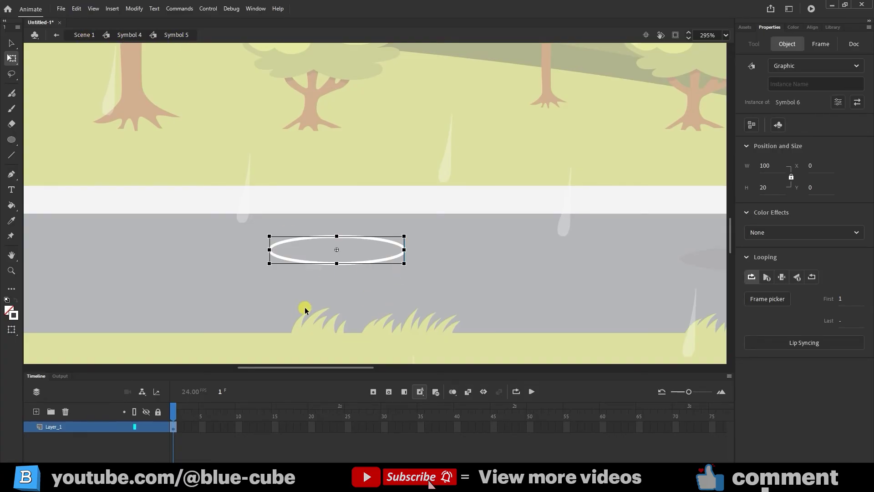
Step: Insert a keyframe at frame 15 holding the full-size oval
left_click(275, 427)
left_click(404, 391)
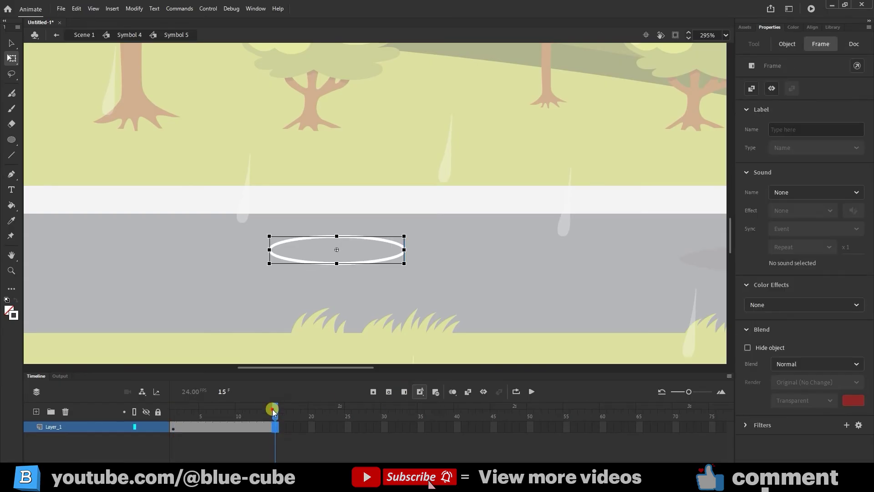
left_click(292, 422)
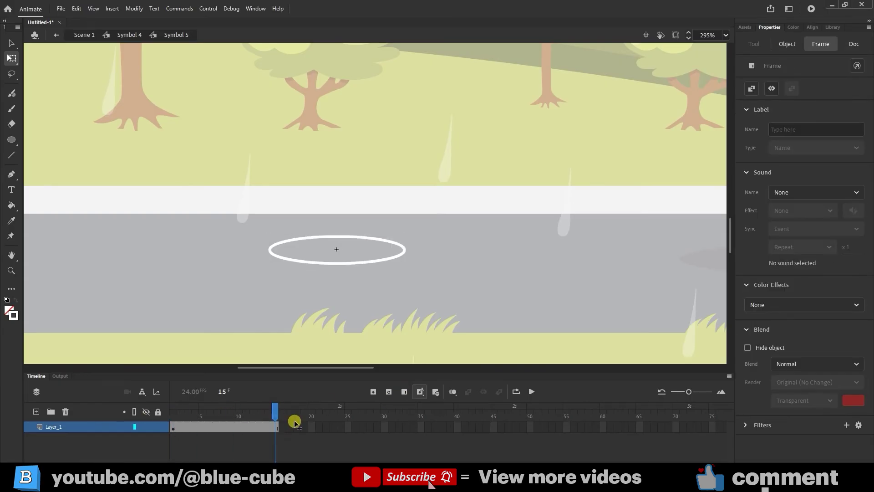
left_click(374, 392)
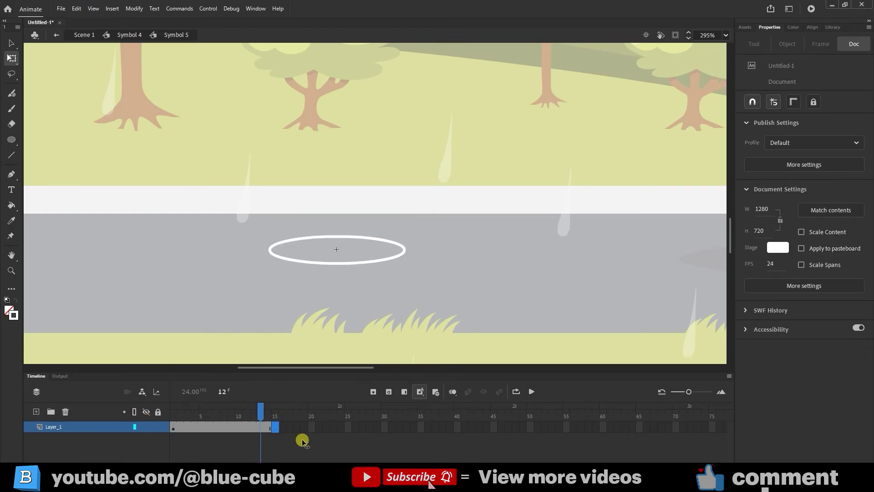
Step: Scale the frame 1 oval down to a tiny speck, then return to frame 15
left_click_drag(264, 441, 140, 429)
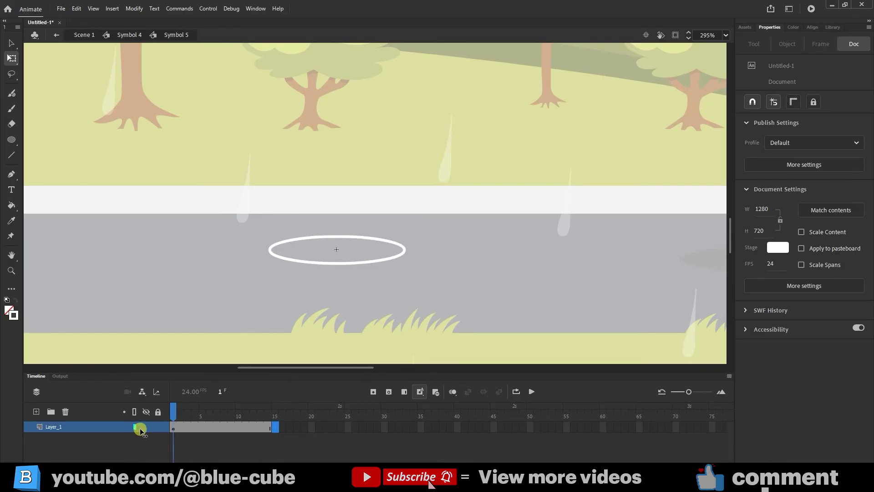
left_click(365, 262)
left_click(211, 427)
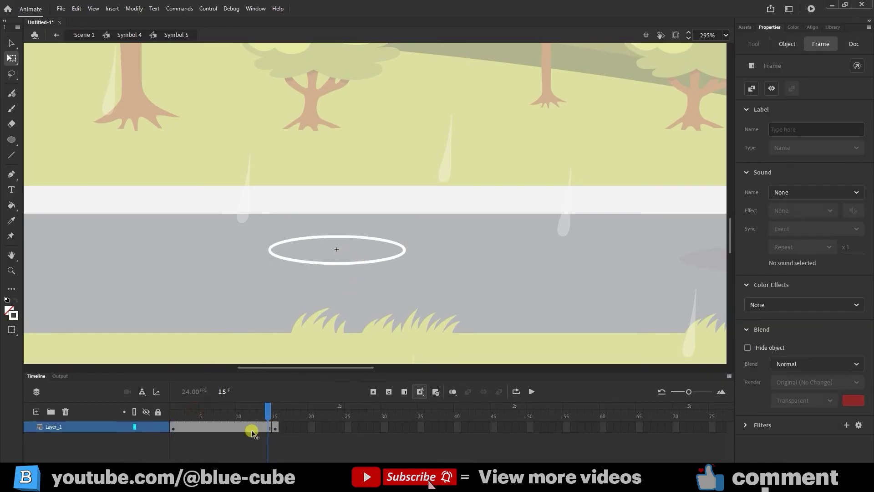
left_click(337, 258)
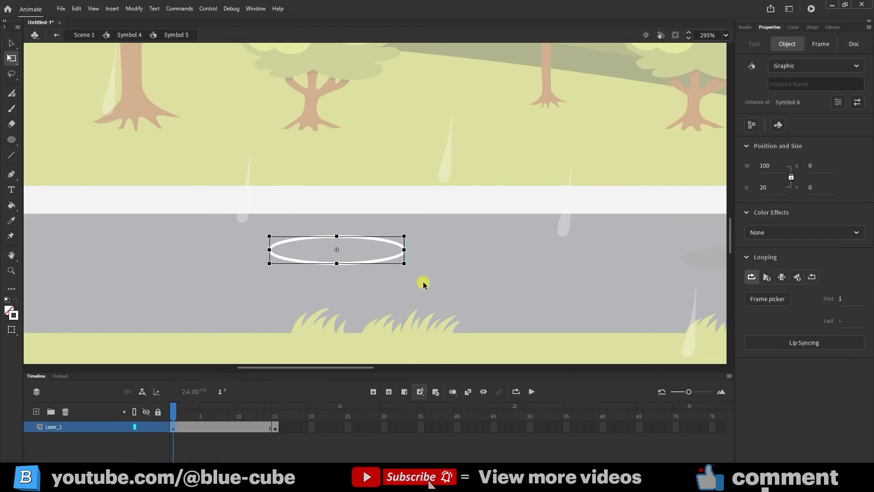
left_click_drag(405, 262, 348, 251)
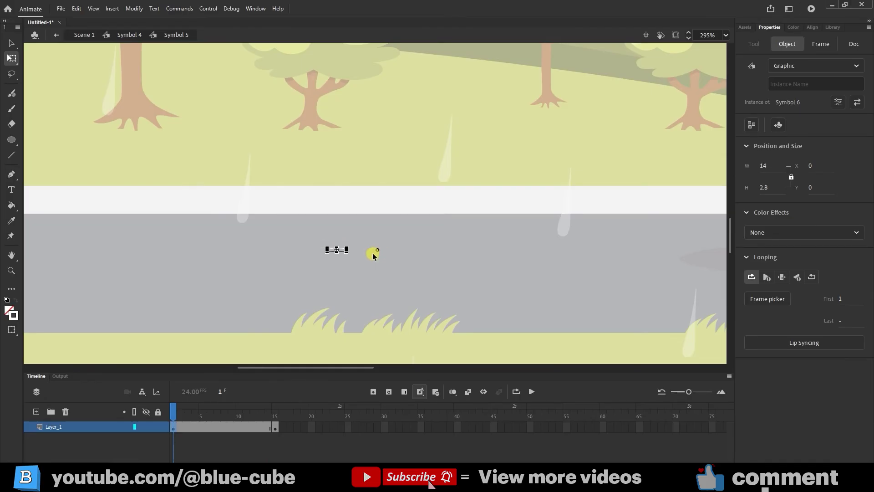
left_click(11, 270)
left_click_drag(253, 220, 397, 301)
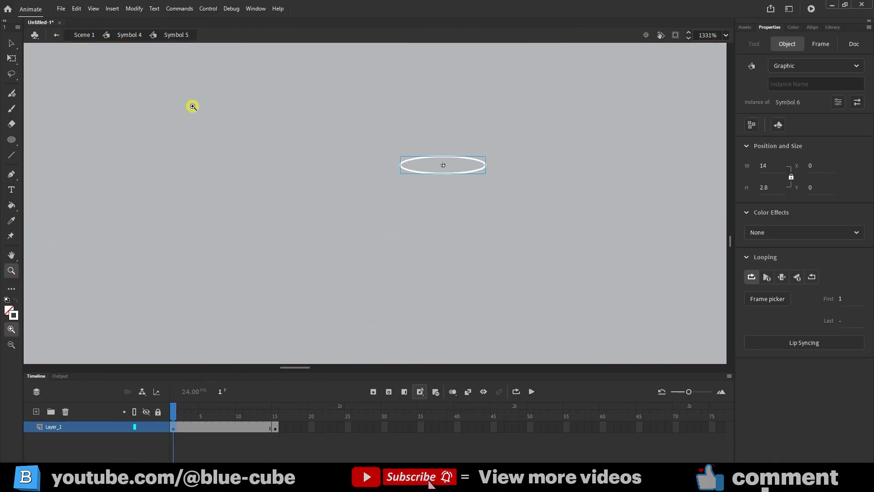
left_click(11, 57)
left_click_drag(487, 173, 457, 170)
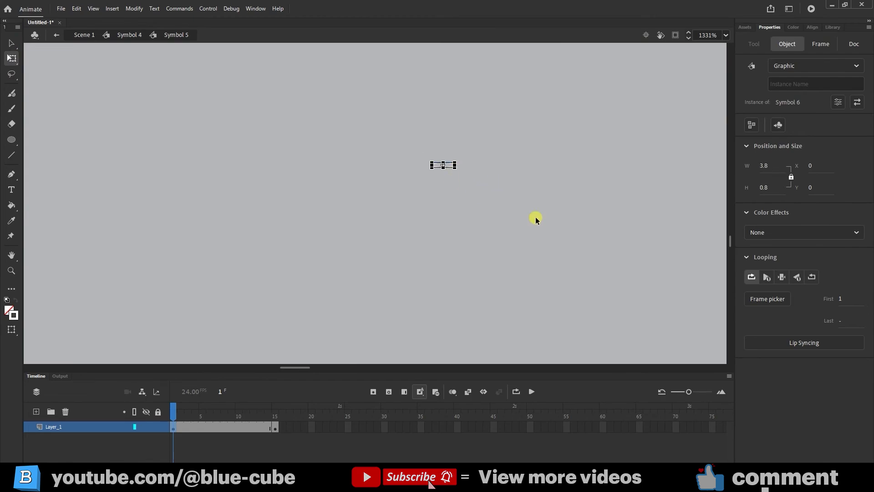
left_click(274, 426)
left_click(202, 431)
left_click(275, 437)
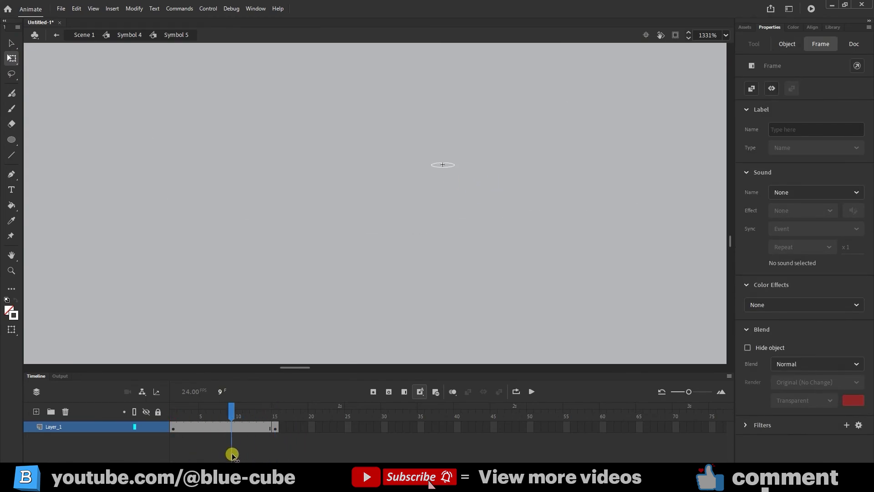
Step: Add a classic tween so the ring grows from a speck to full size over 15 frames
left_click(233, 437)
right_click(218, 427)
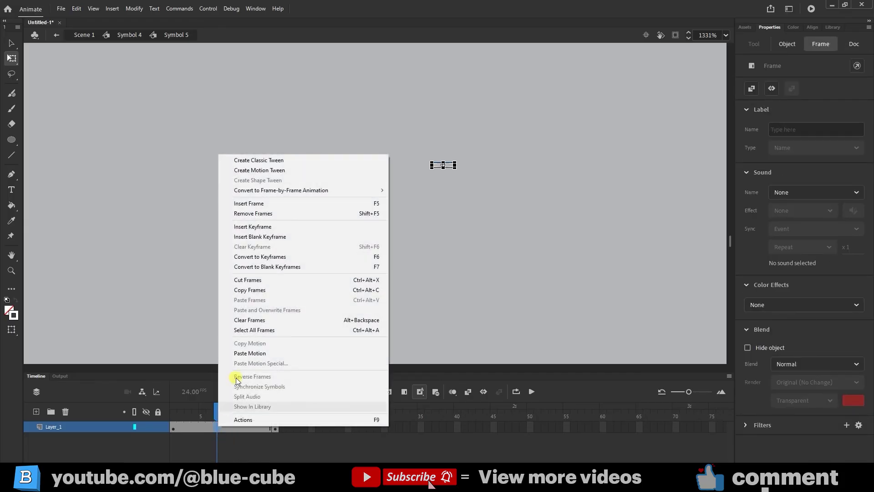
left_click(274, 163)
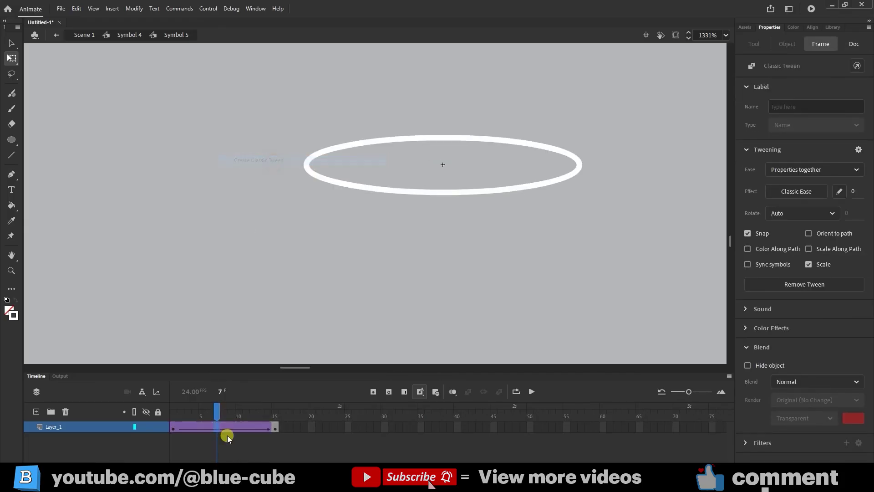
mouse_move(227, 413)
left_mouse_down()
mouse_move(181, 413)
mouse_move(208, 436)
mouse_move(275, 439)
left_mouse_up()
Step: Set the frame-15 oval instance's Color Effect to Alpha 0%
left_click(276, 429)
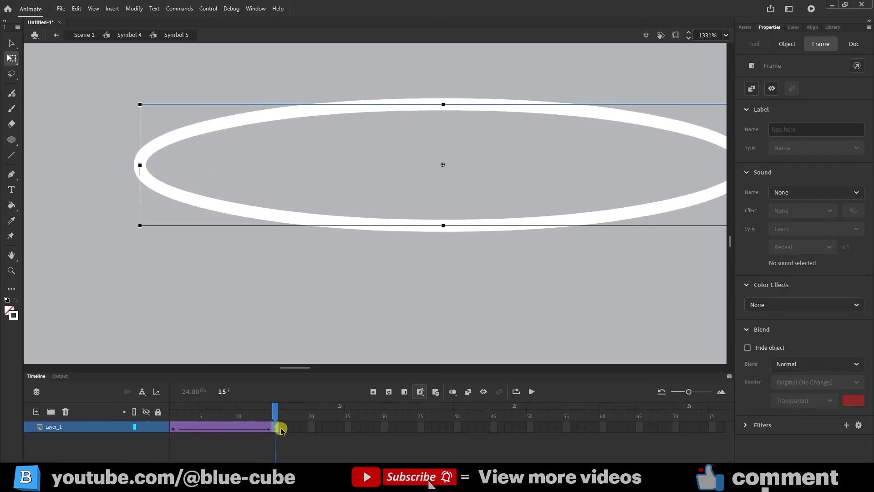
left_click_drag(276, 428, 276, 429)
left_click(787, 45)
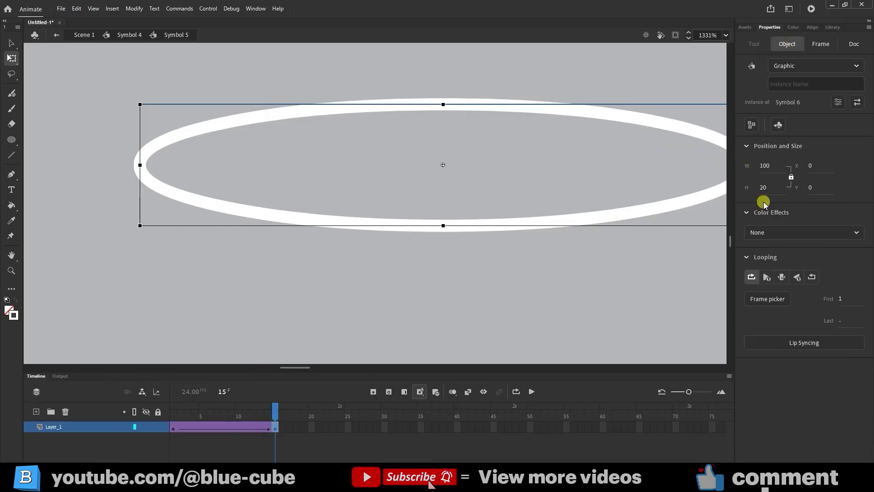
left_click(802, 232)
left_click(766, 304)
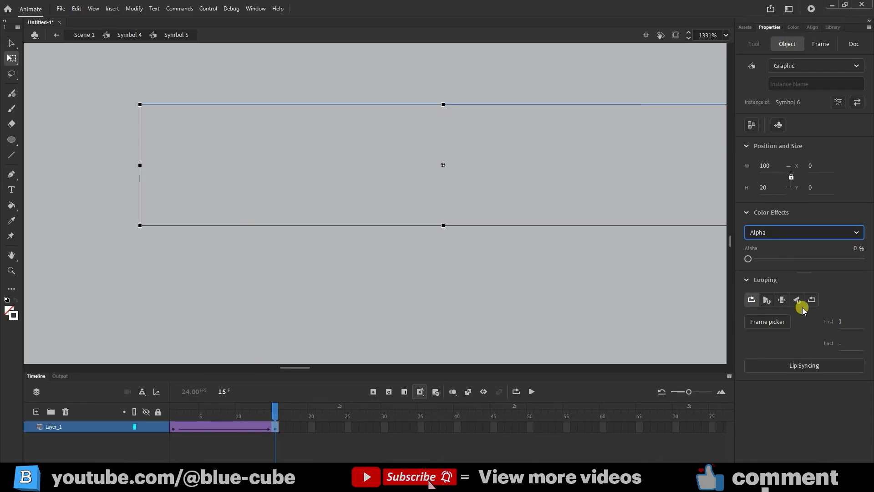
left_click_drag(750, 258, 749, 258)
Step: Preview the expanding, fading ring and fit the whole scene in the window
mouse_move(275, 416)
left_mouse_down()
mouse_move(218, 416)
mouse_move(277, 417)
mouse_move(214, 443)
left_mouse_up()
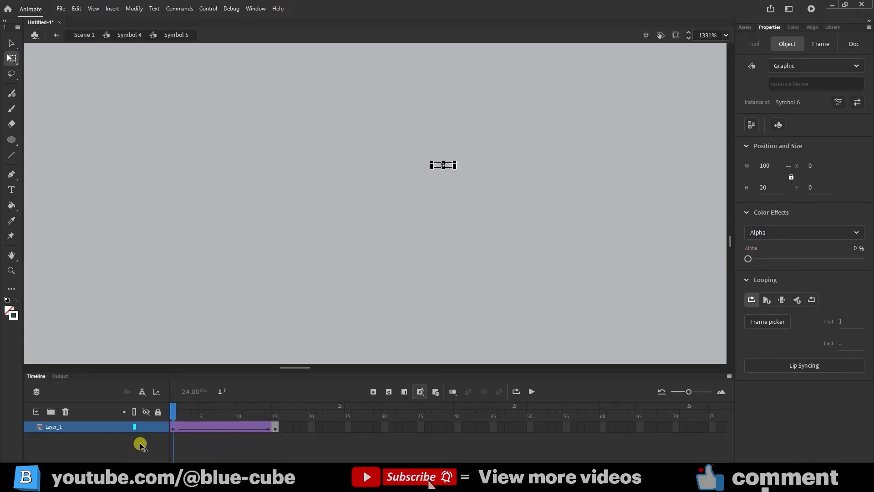
left_click(136, 446)
left_click(530, 392)
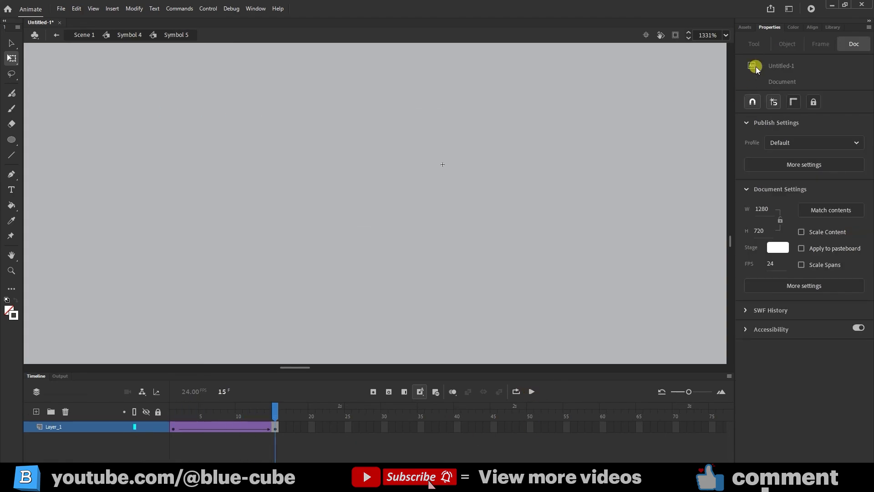
key("ctrl+2")
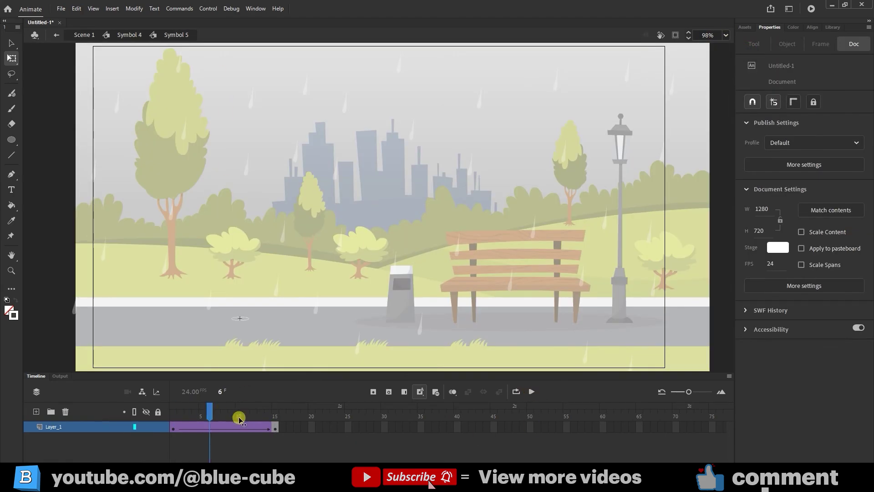
Step: Back in Symbol 4, insert a keyframe at frame 16 on Layer_1 and scrub to frame 1
left_click(174, 412)
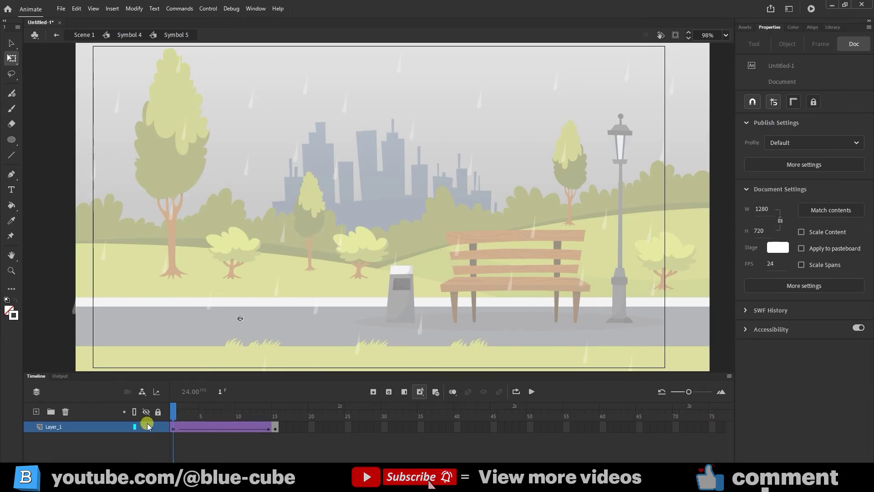
left_click(130, 35)
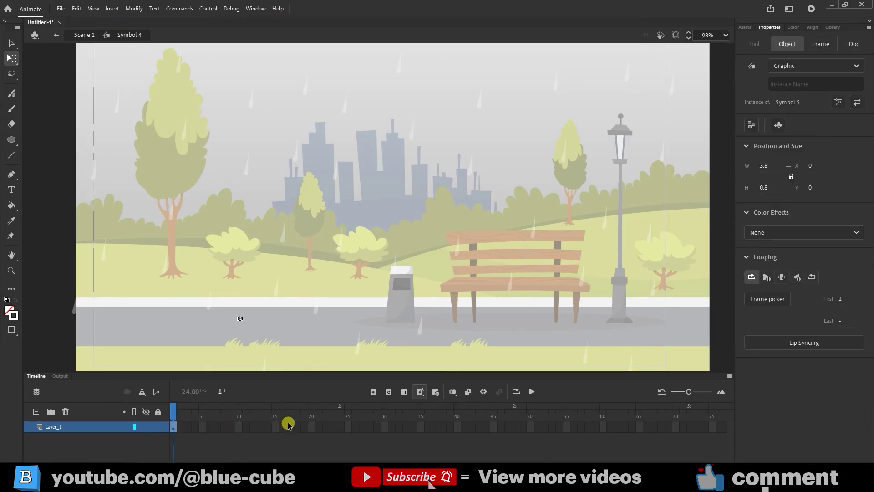
left_click(282, 428)
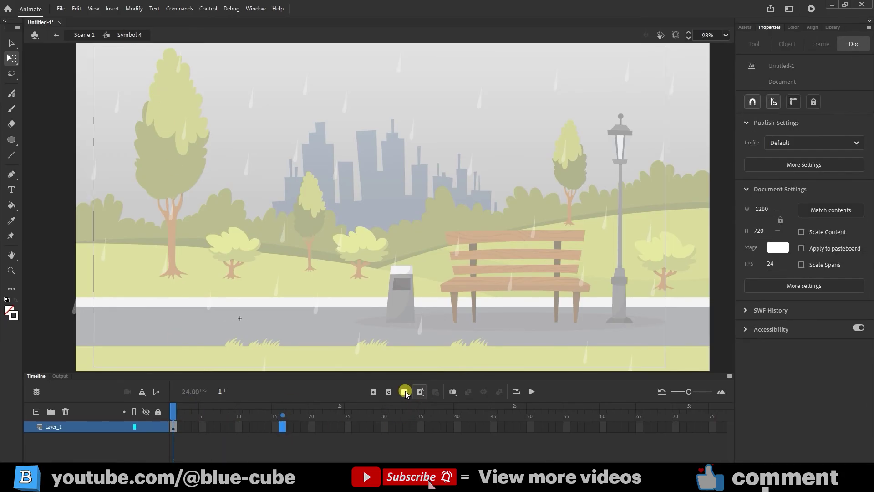
key("F6")
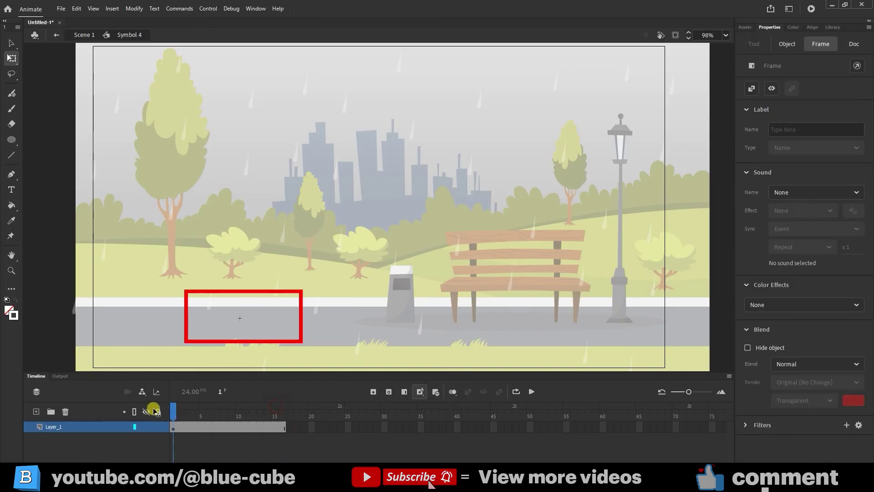
left_click(276, 409)
left_click_drag(280, 410, 124, 418)
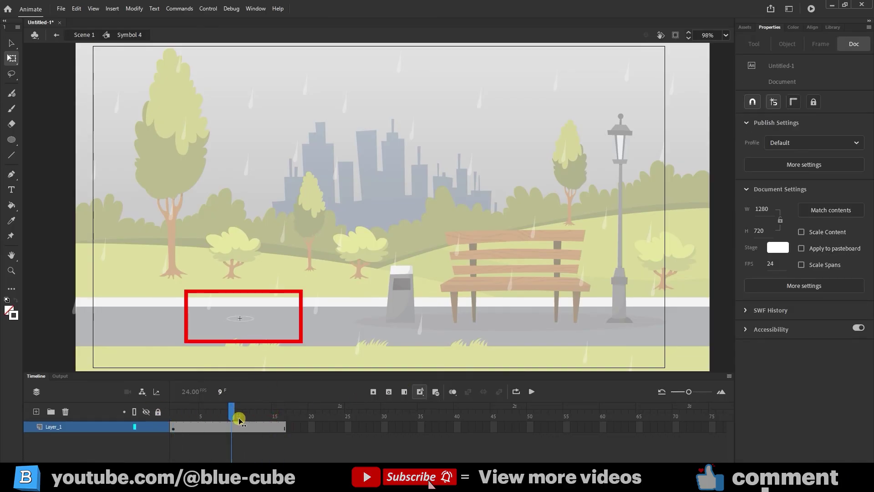
Step: Preview the splash, select the ring, and add a new layer above Layer_1
key("Return")
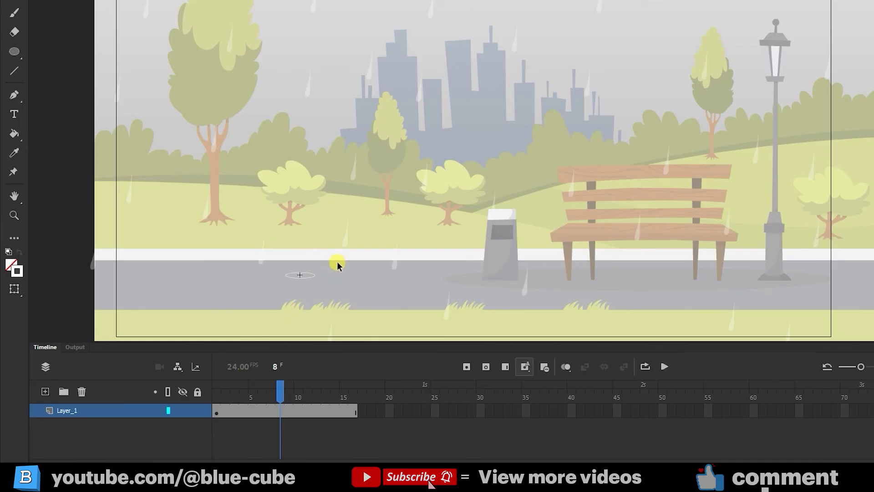
left_click_drag(341, 252, 274, 295)
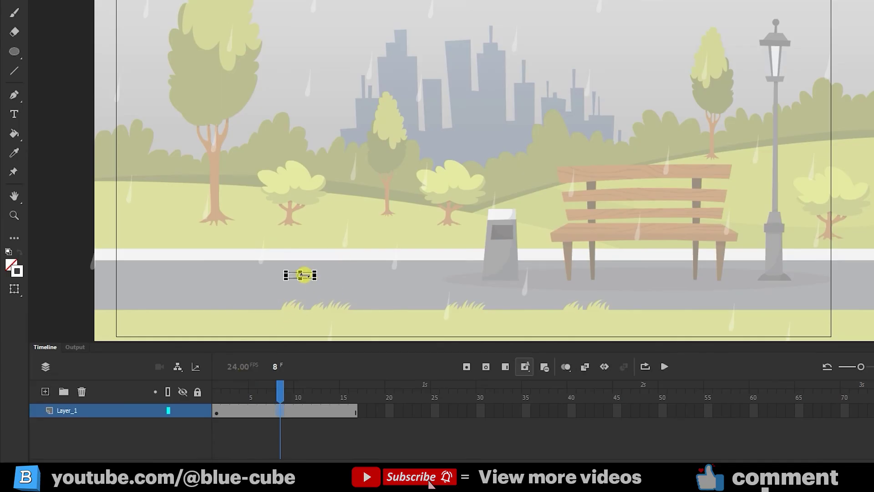
left_click(46, 392)
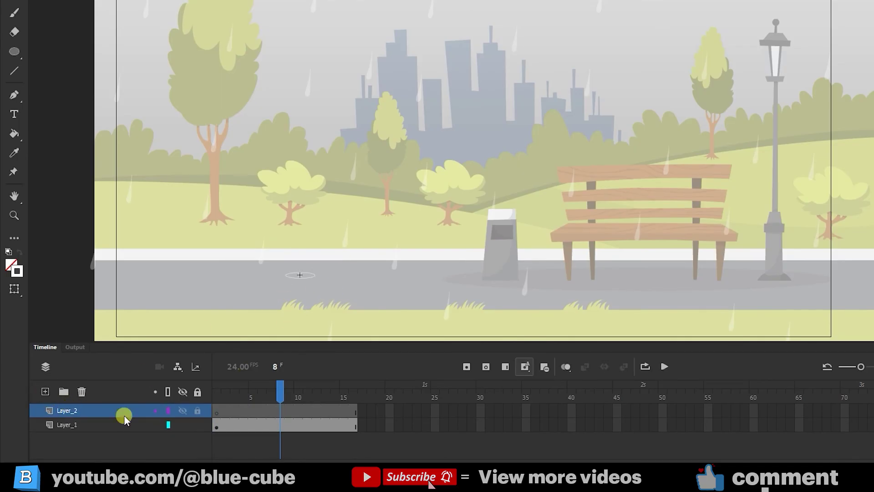
left_click_drag(278, 396, 194, 397)
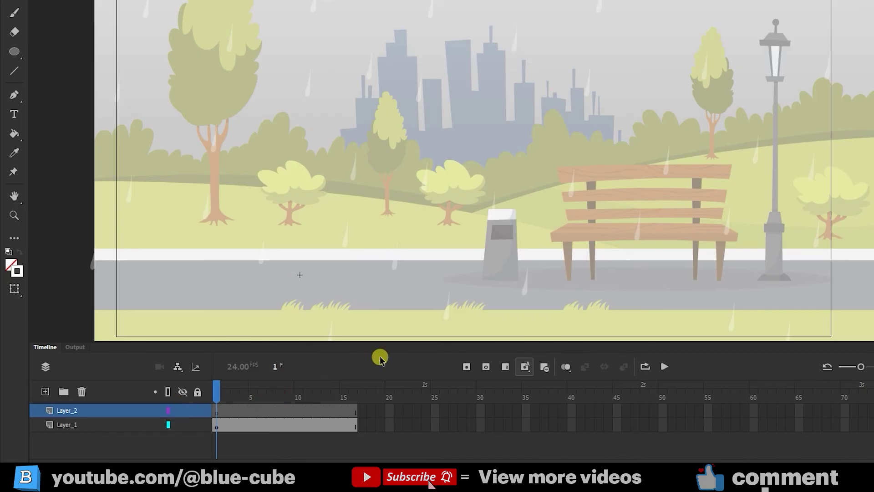
key("ctrl+shift+v")
key("ctrl+z")
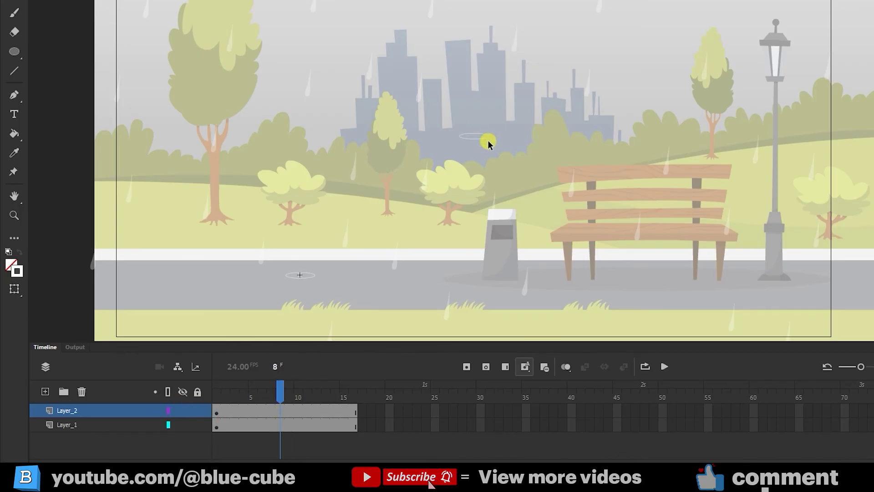
Step: Nudge the frame-1 splash ring down and left onto the ground path
key("period")
left_click_drag(280, 392, 280, 392)
left_click(216, 413)
left_click(472, 151)
left_click_drag(436, 184, 435, 184)
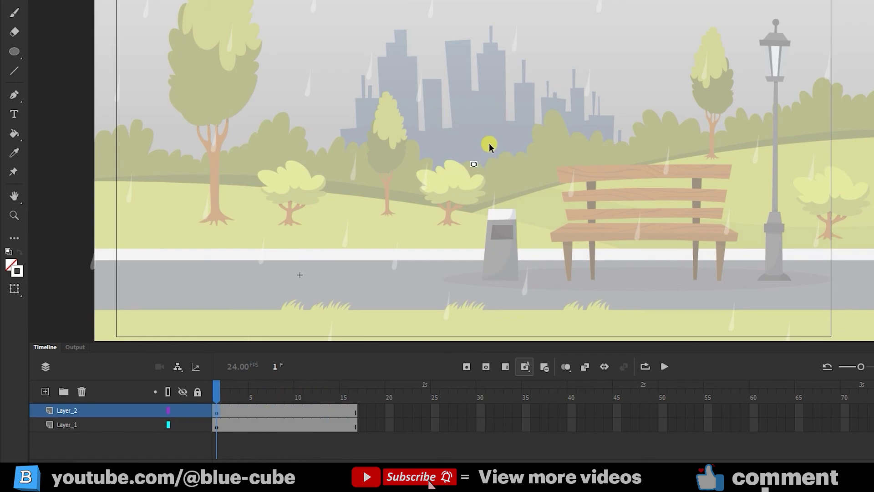
key("shift+Down")
key("shift+Down")
key("shift+Down")
key("shift+Down")
key("shift+Down")
key("shift+Down")
key("shift+Left")
Step: Add Layer_3 with a ring copy shifted right, then Layer_4 with another pasted copy
left_click(46, 392)
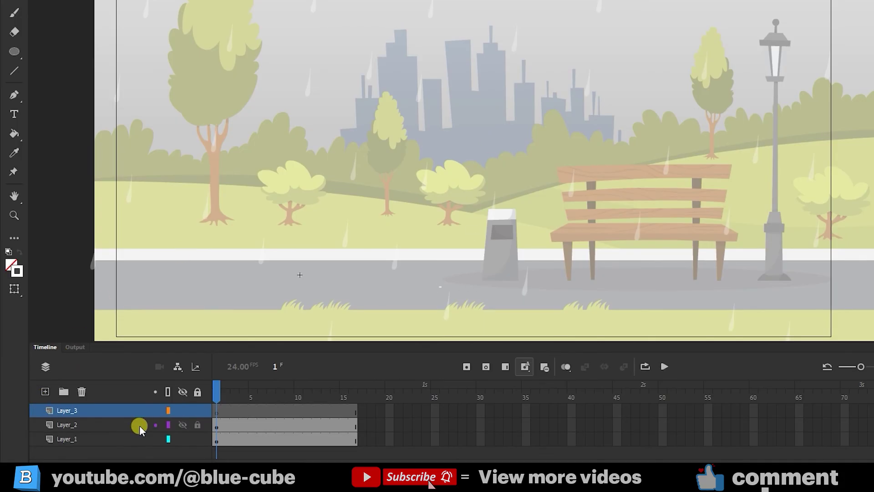
key("ctrl+shift+v")
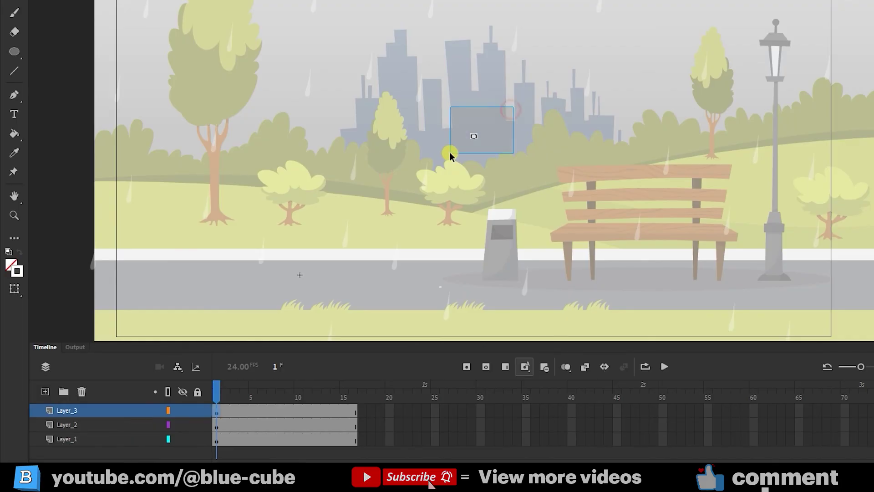
key("shift+Right")
key("shift+Right")
key("shift+Right")
key("shift+Right")
key("shift+Right")
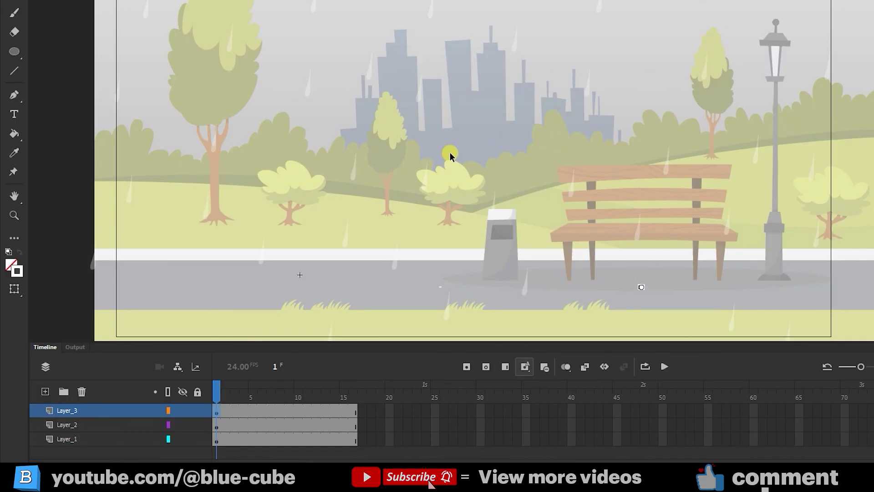
left_click(46, 393)
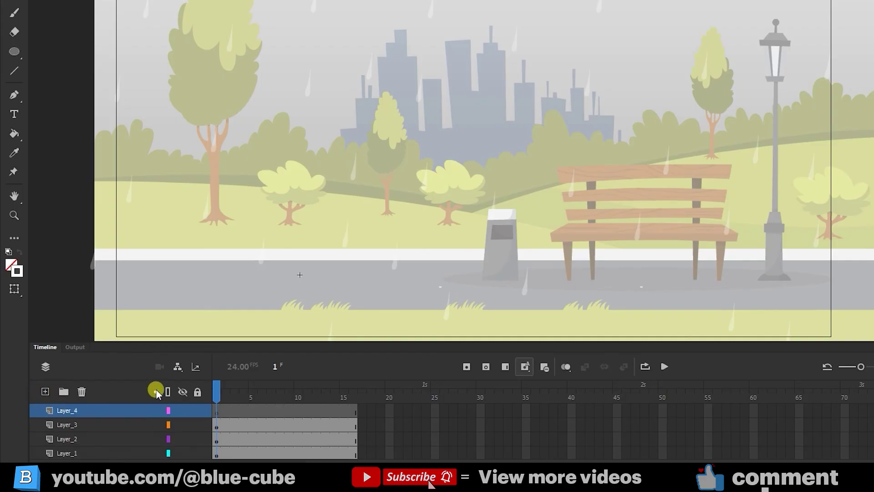
key("ctrl+shift+v")
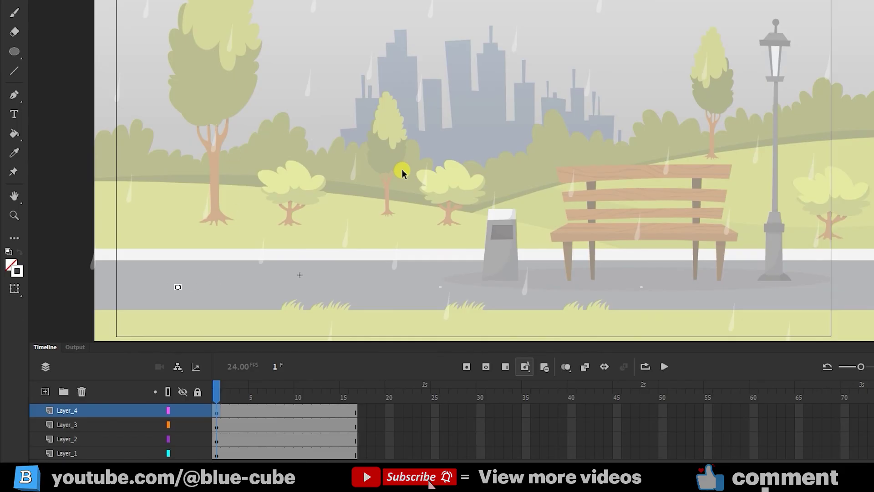
Step: Preview the rings, enlarge the timeline, and delay Layer_2's splash by about six frames
left_click_drag(217, 391, 253, 391)
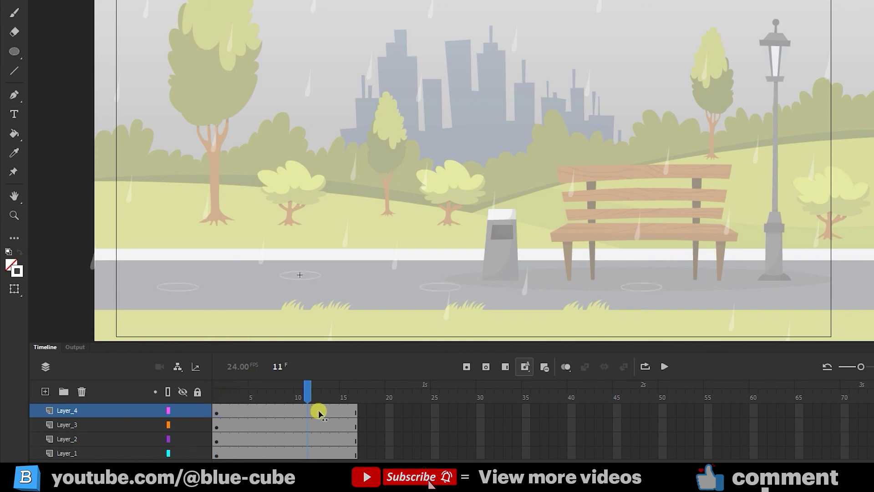
key("Return")
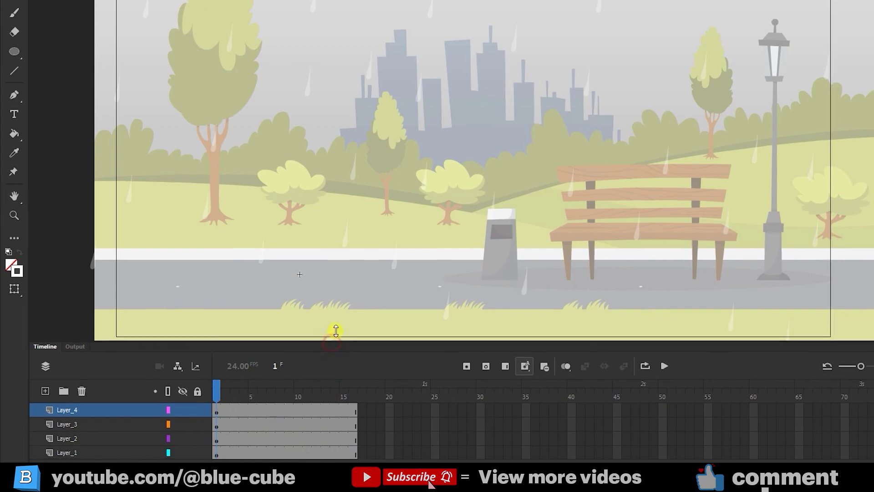
left_click_drag(331, 343, 332, 326)
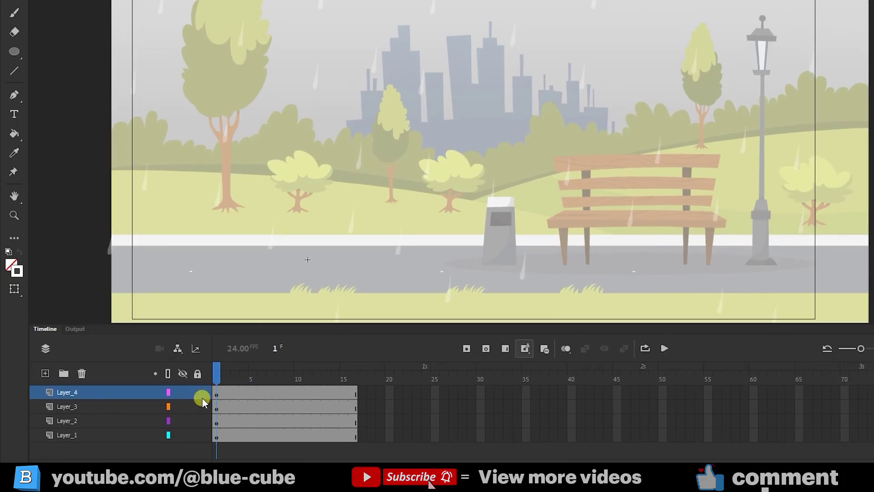
left_click(70, 420)
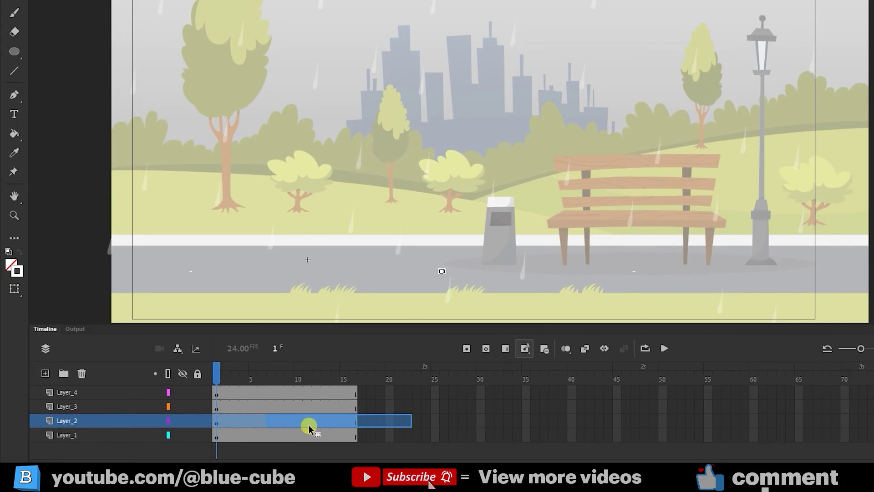
left_click_drag(264, 421, 319, 424)
Step: Delay Layer_3's splash to start near frame 10 and Layer_4's near frame 6
left_click(69, 406)
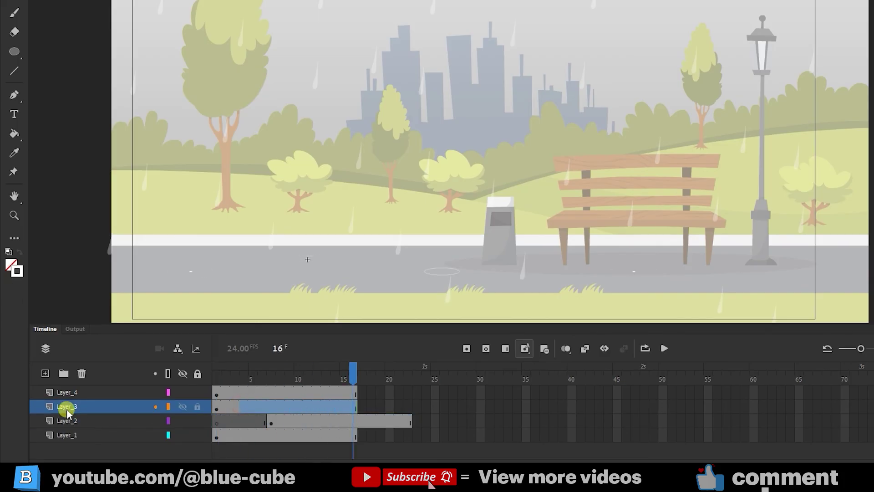
left_click_drag(240, 408, 337, 413)
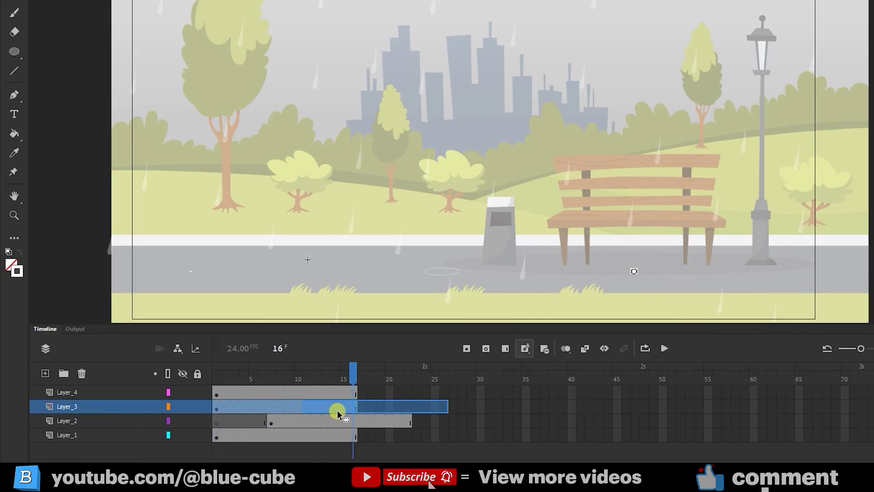
left_click(293, 392)
left_click_drag(242, 393, 260, 395)
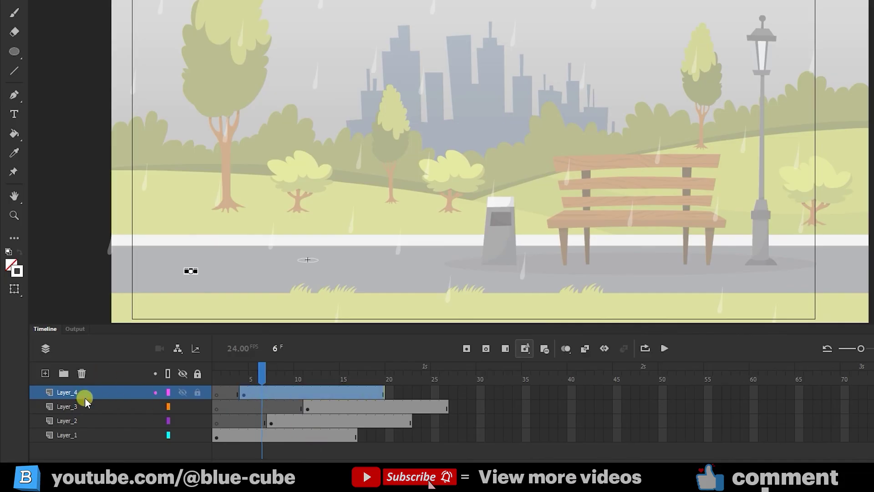
left_click(88, 393)
Step: Rewind and play the staggered splash animation, then stop it
left_click_drag(263, 373, 215, 372)
left_click(665, 350)
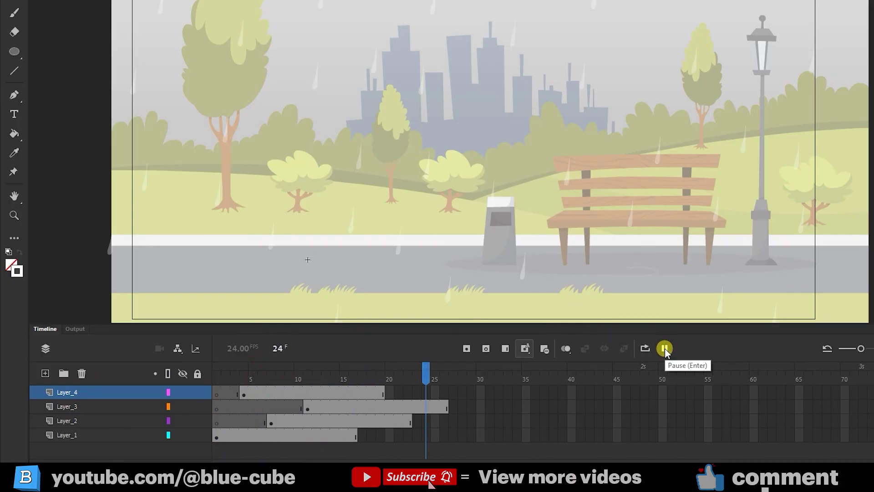
left_click(645, 350)
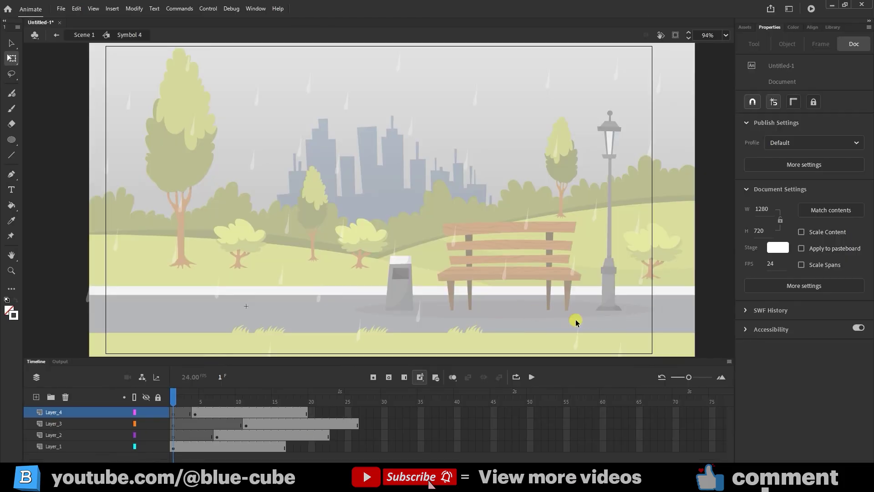
Step: In Scene 1, extend all three layers to frame 90
left_click(84, 34)
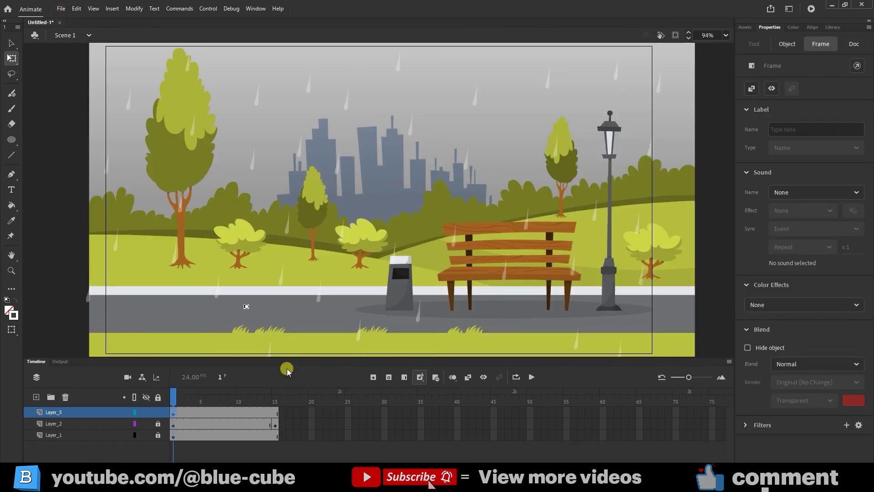
left_click(290, 408)
mouse_move(281, 412)
left_mouse_down()
mouse_move(575, 437)
mouse_move(525, 443)
left_mouse_up()
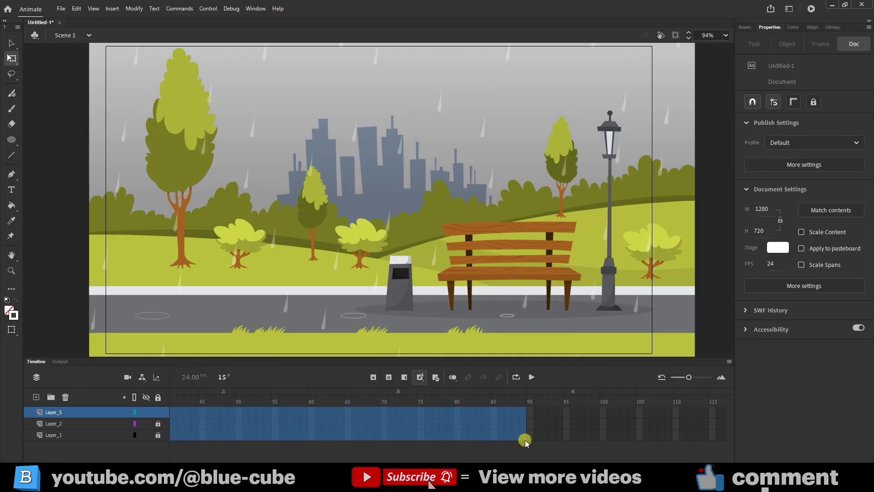
key("F5")
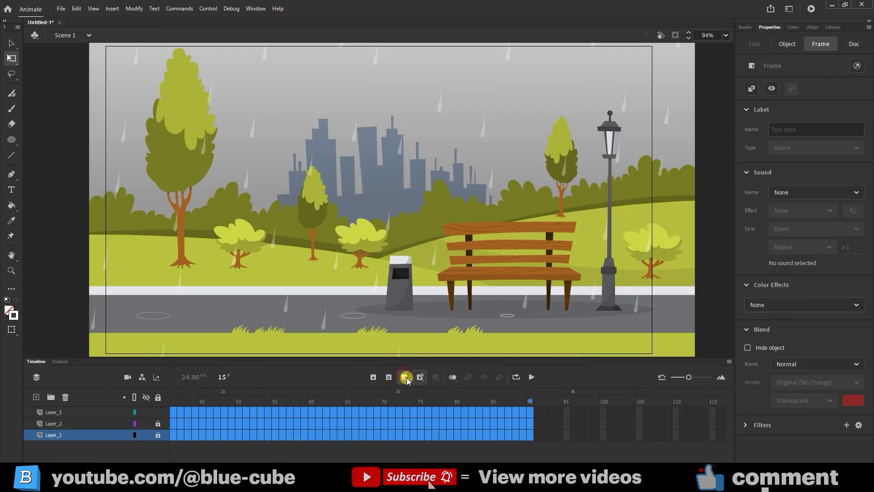
left_click(330, 455)
scroll(212, 403, "up", 5)
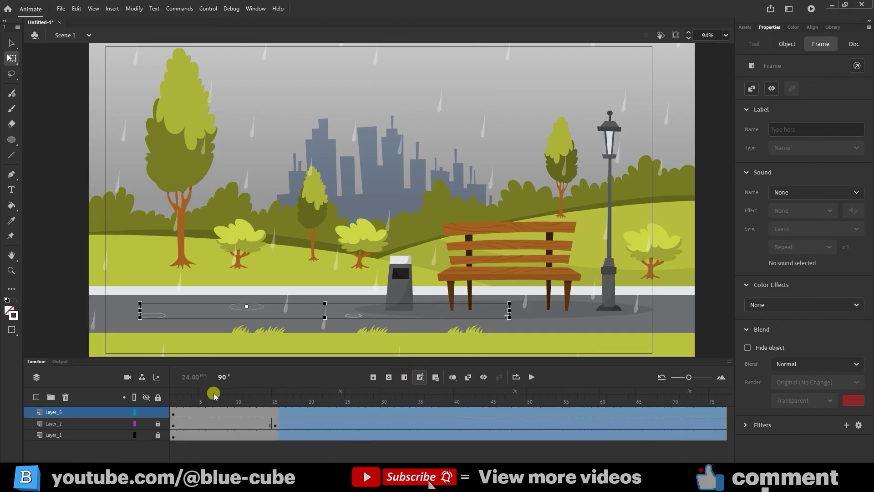
Step: Rewind to frame 1 and test the movie as an SWF
left_click(319, 400)
key("shift+comma")
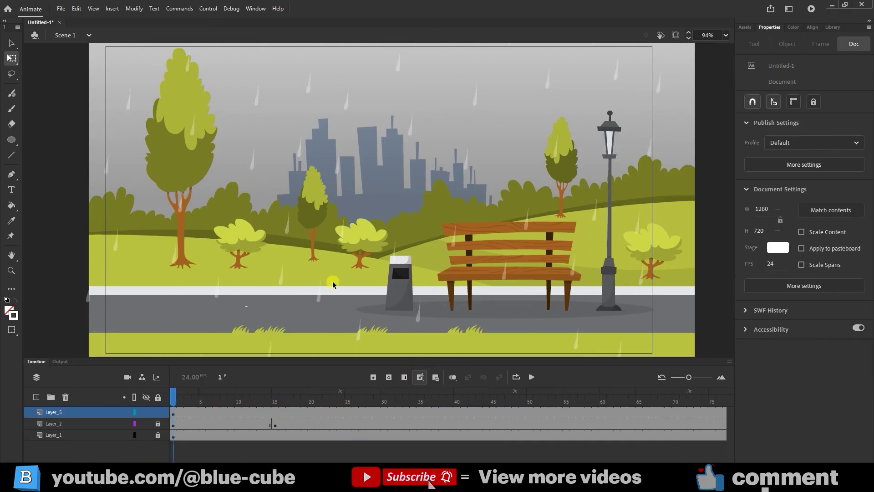
key("ctrl+Return")
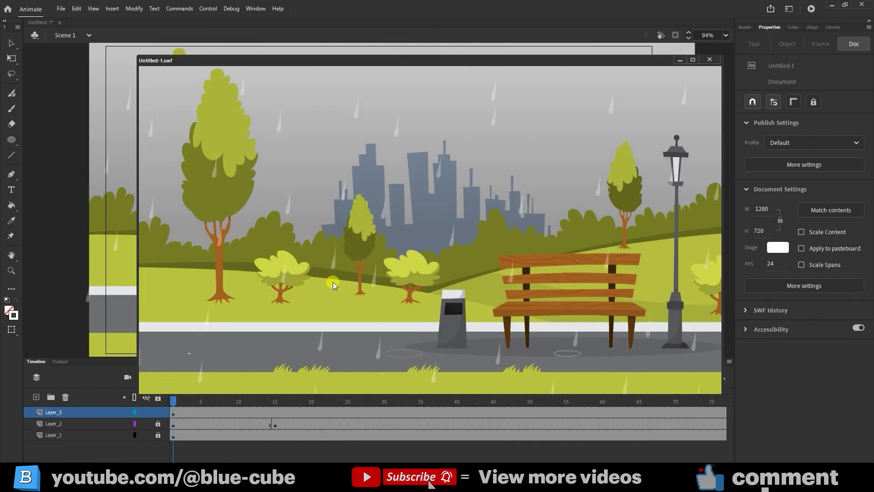